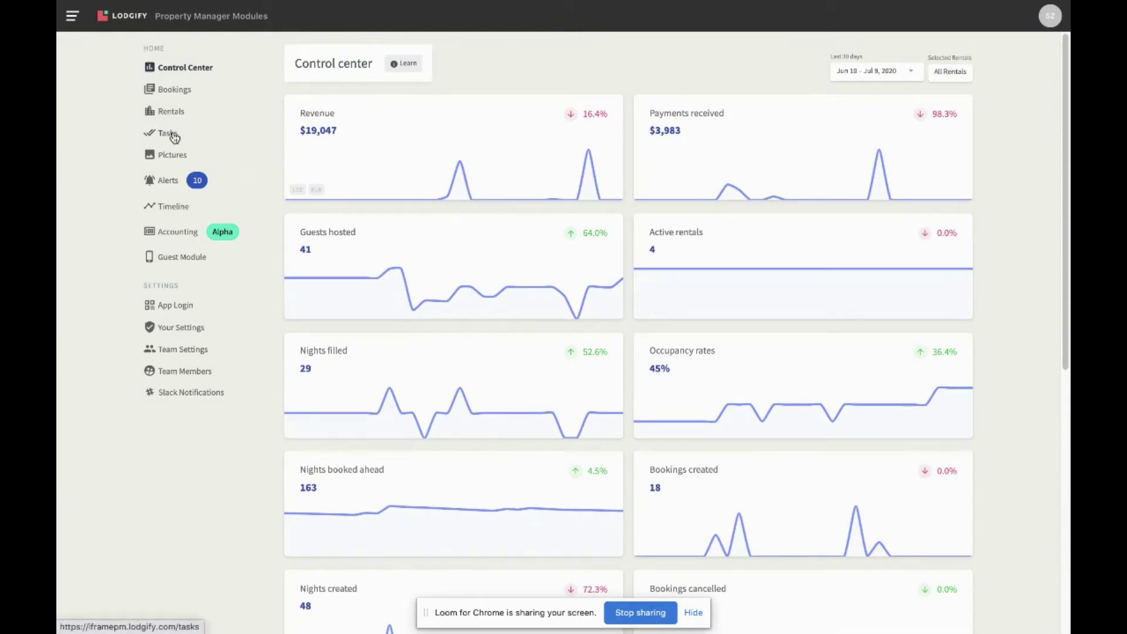
# Open the Tasks calendar, move it back to early July 2020, then open Scheduled Jobs
pyautogui.click(175, 135)
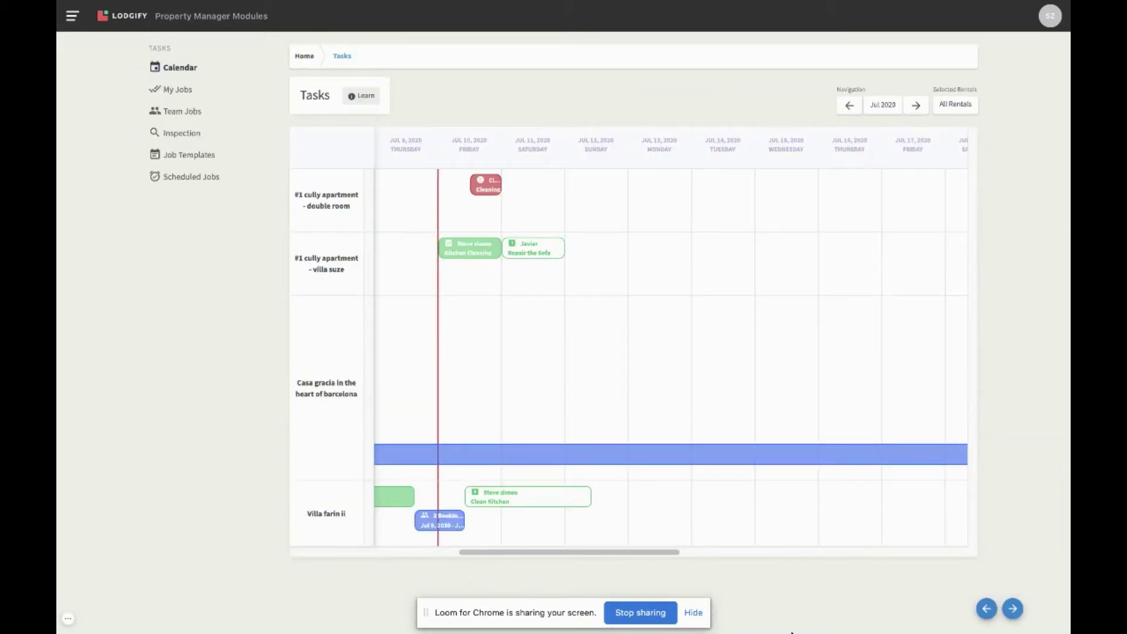
pyautogui.click(986, 610)
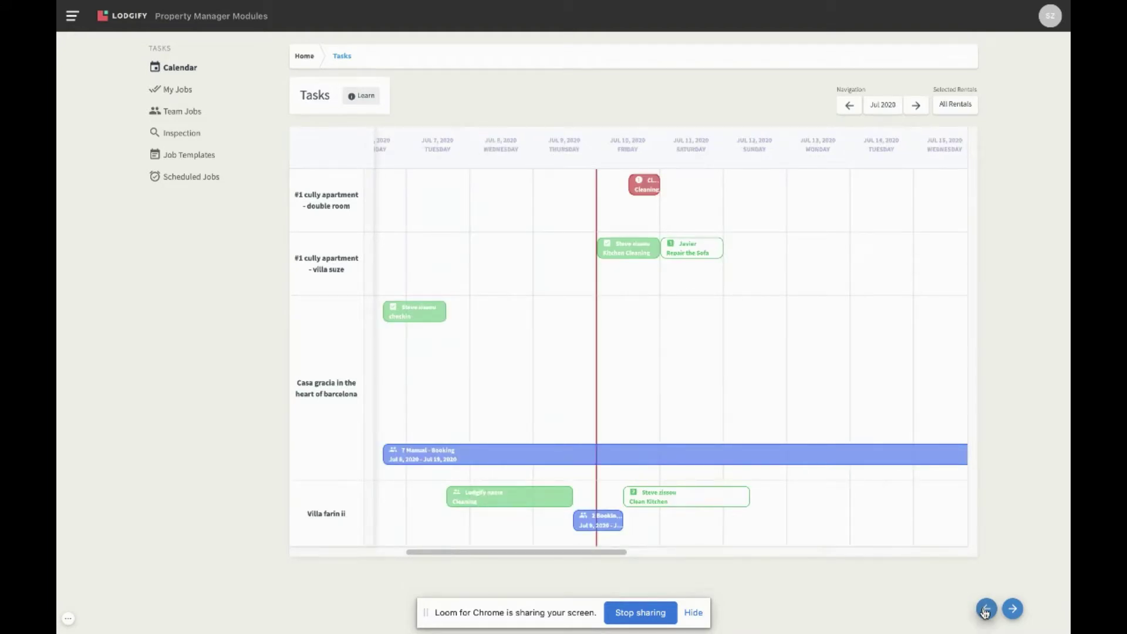
pyautogui.click(986, 610)
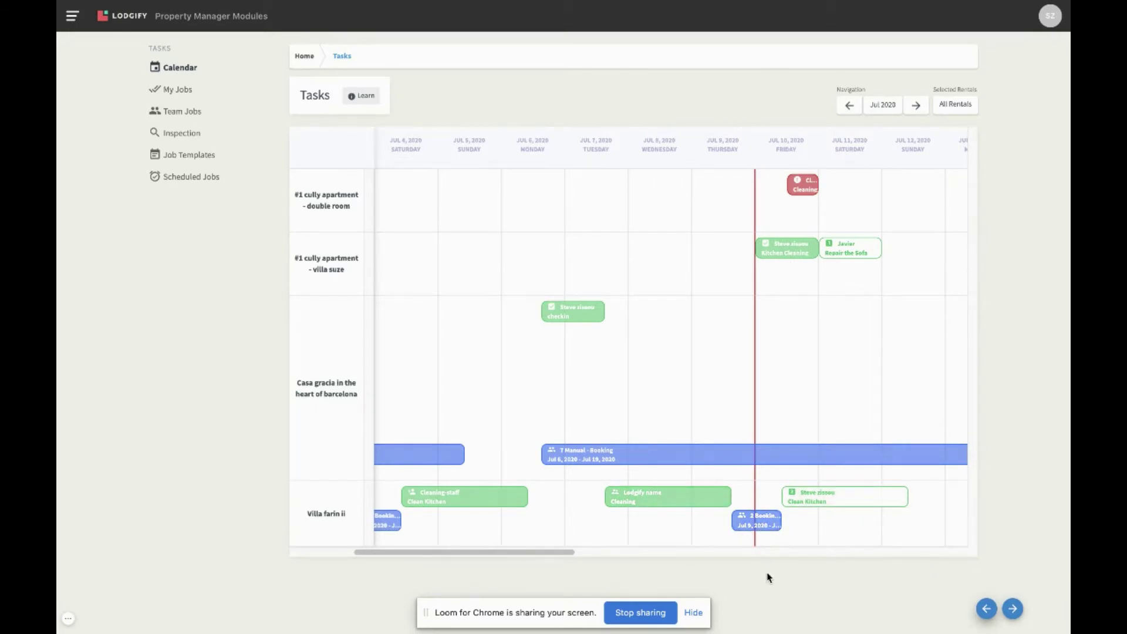
pyautogui.click(202, 178)
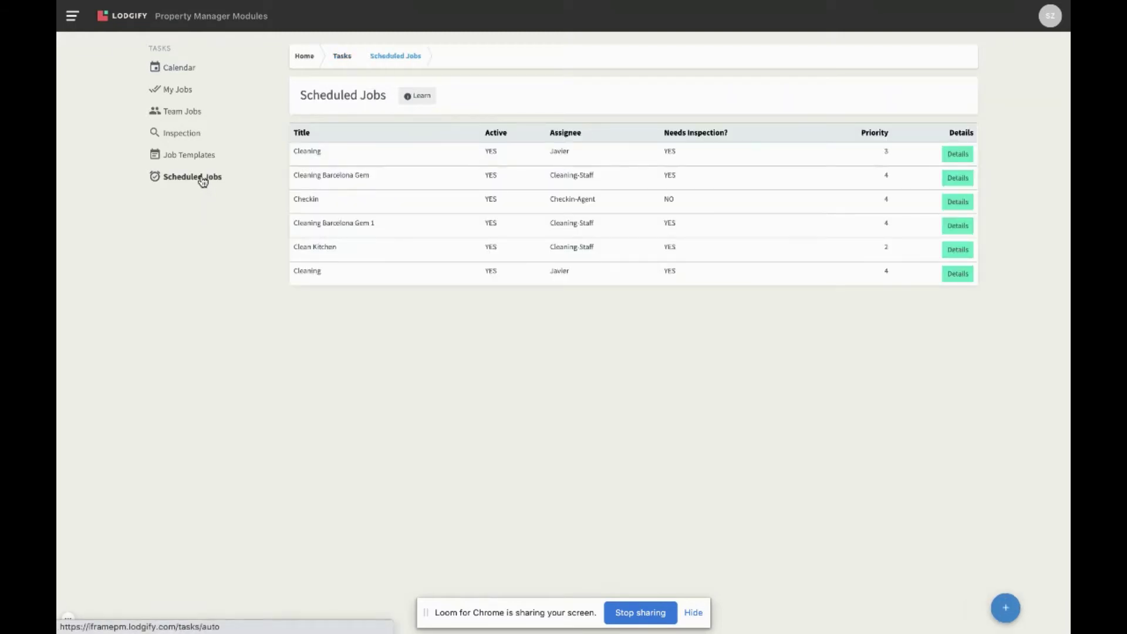
pyautogui.click(187, 70)
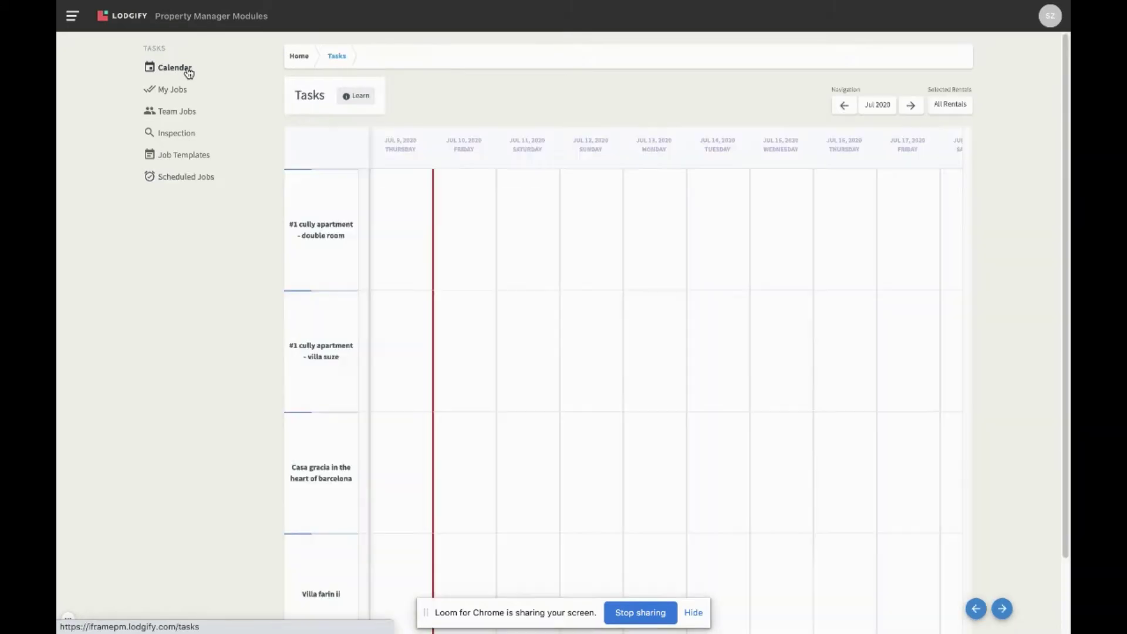
pyautogui.click(987, 610)
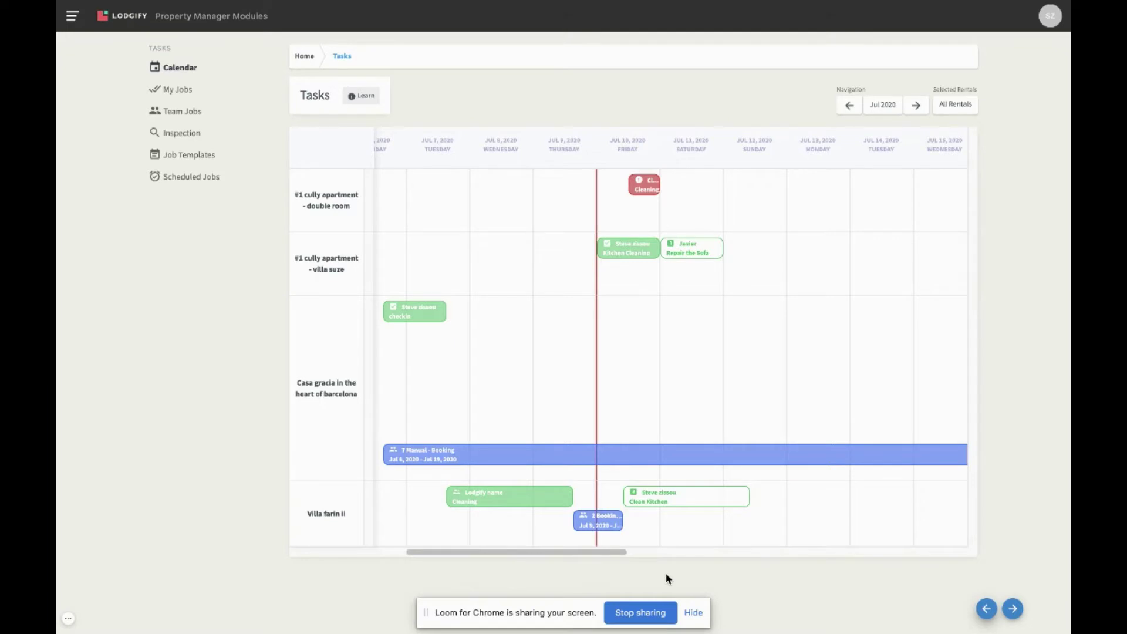
pyautogui.click(603, 527)
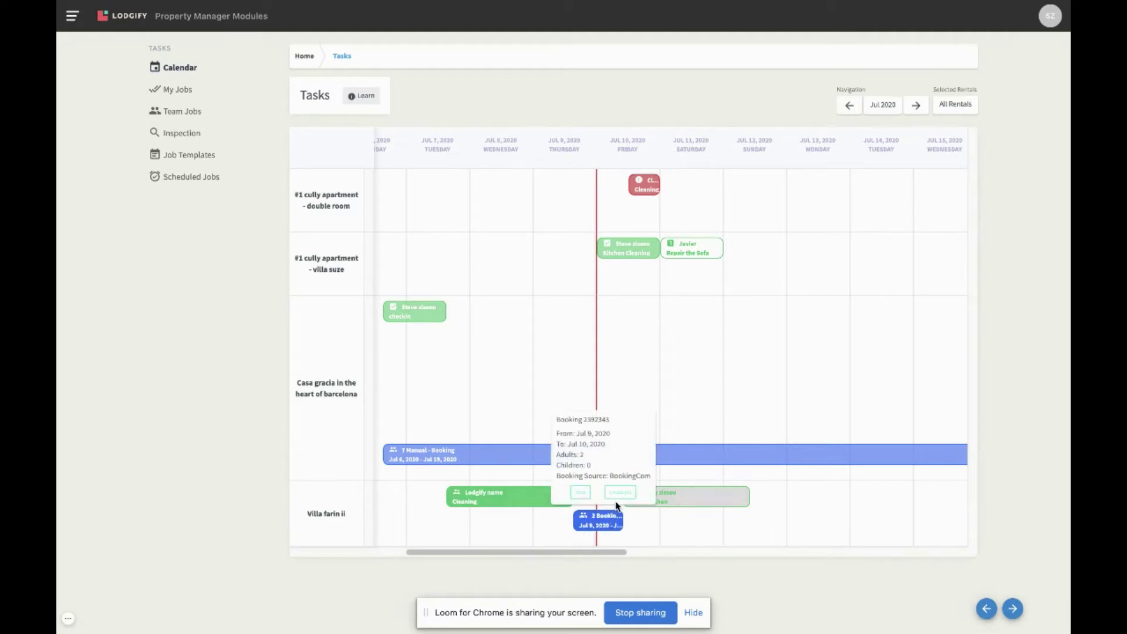
pyautogui.click(630, 498)
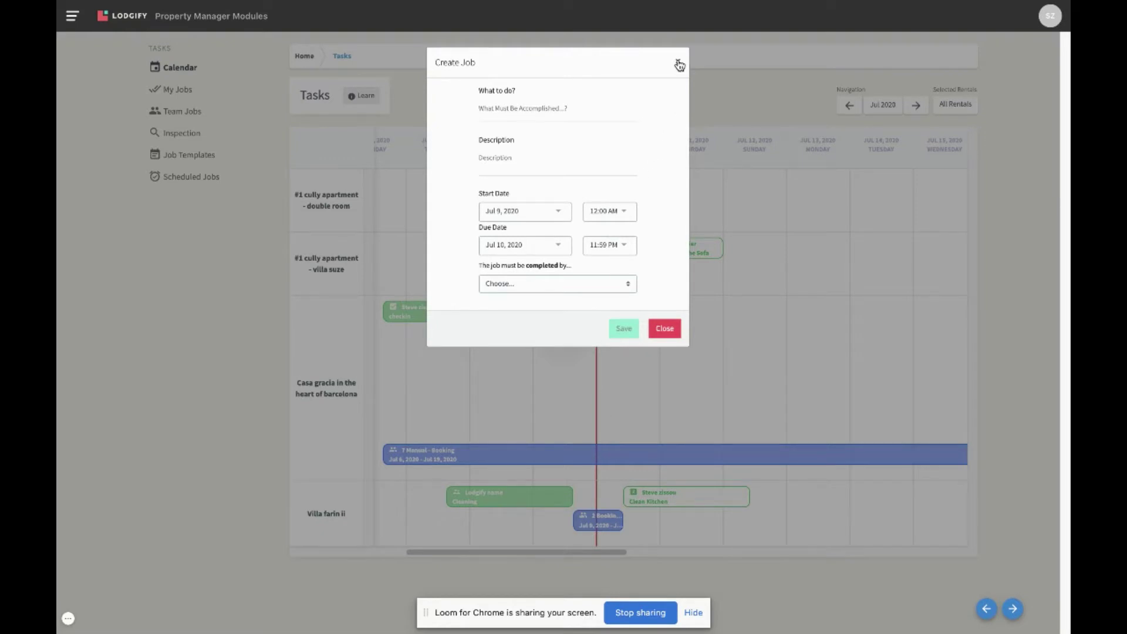
pyautogui.click(679, 64)
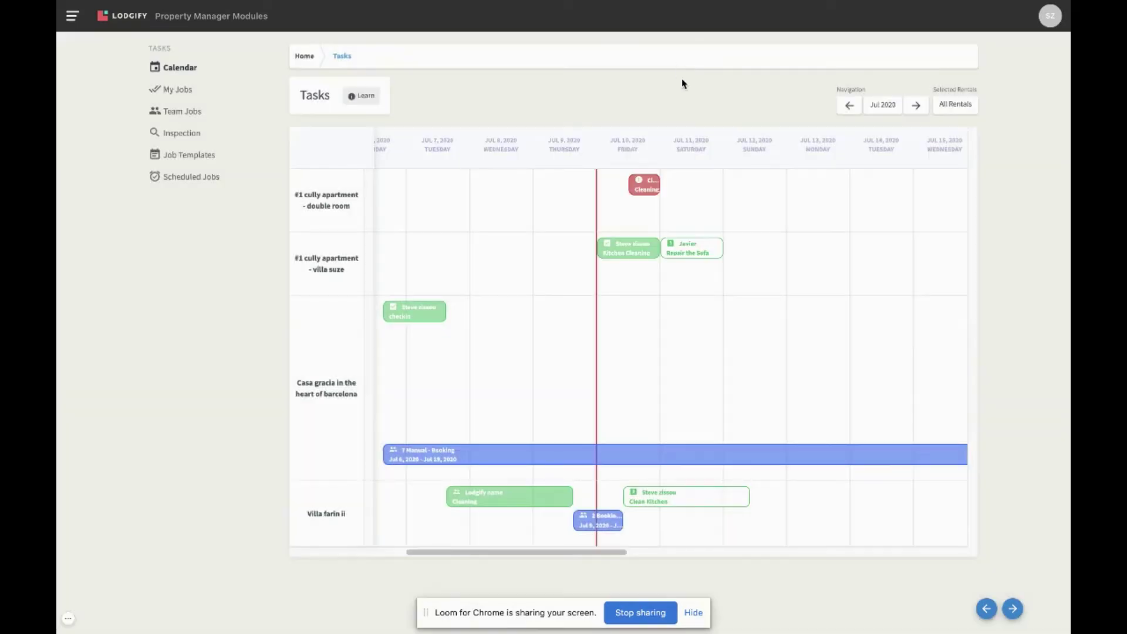
pyautogui.hscroll(-3, 681, 232)
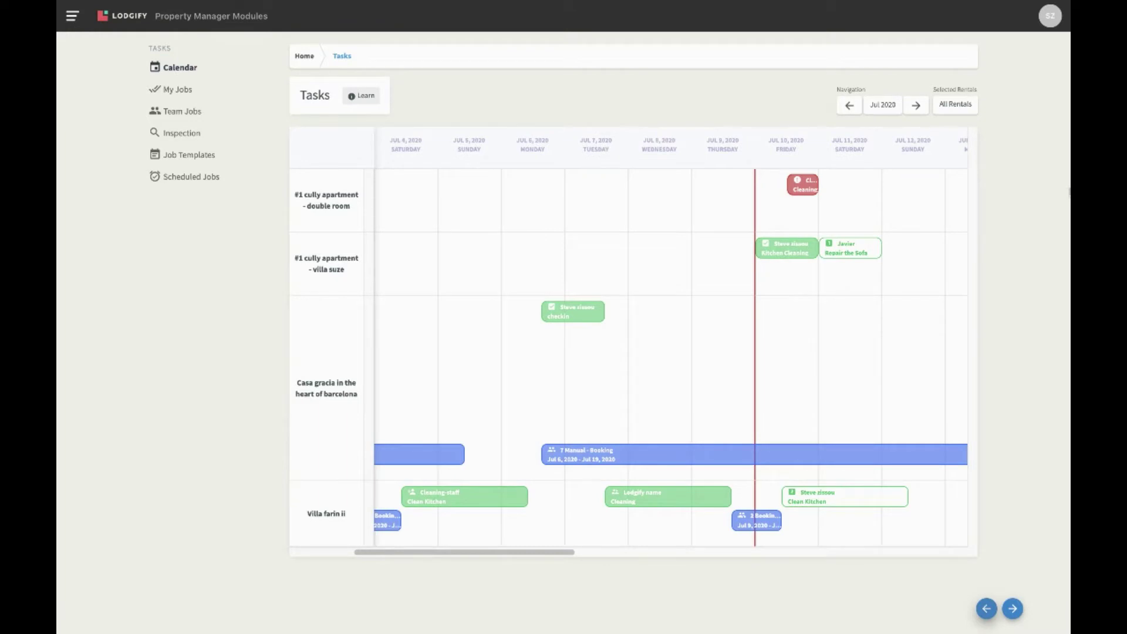
# Add a 'Pool' job described 'Maintenance' on July 5 for villa suze, assigned to a team member
pyautogui.click(986, 609)
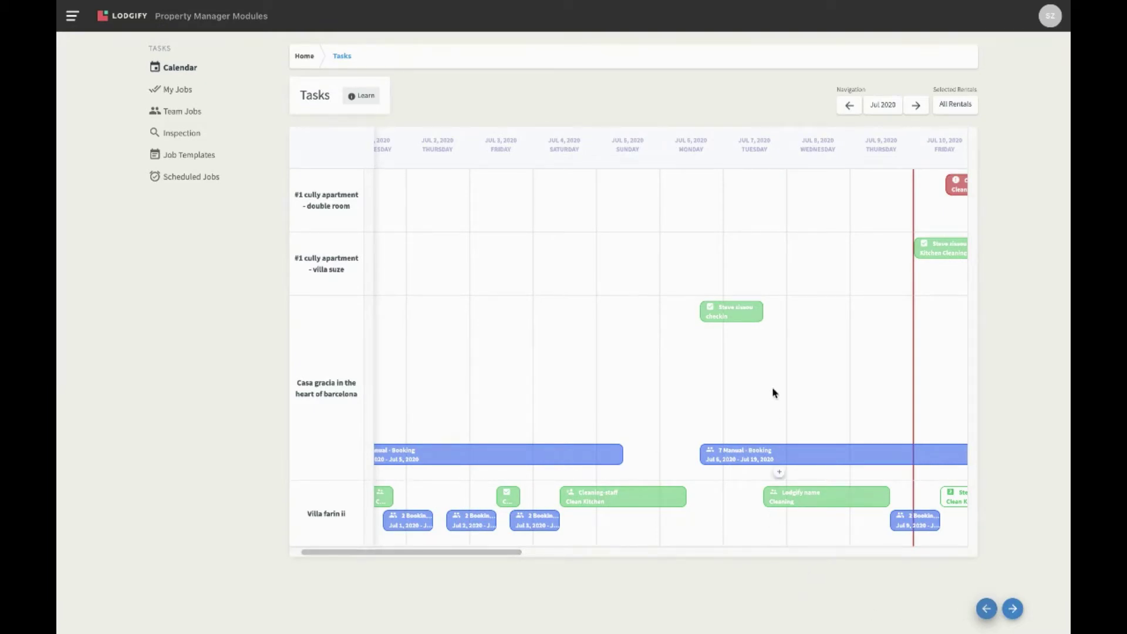
pyautogui.click(653, 292)
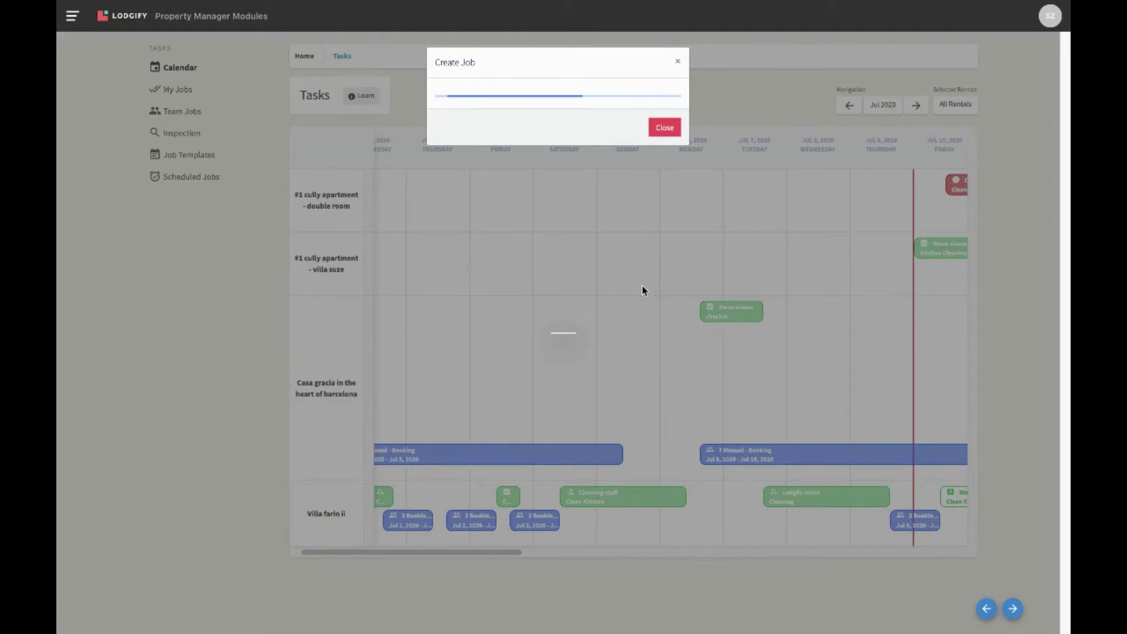
pyautogui.click(560, 111)
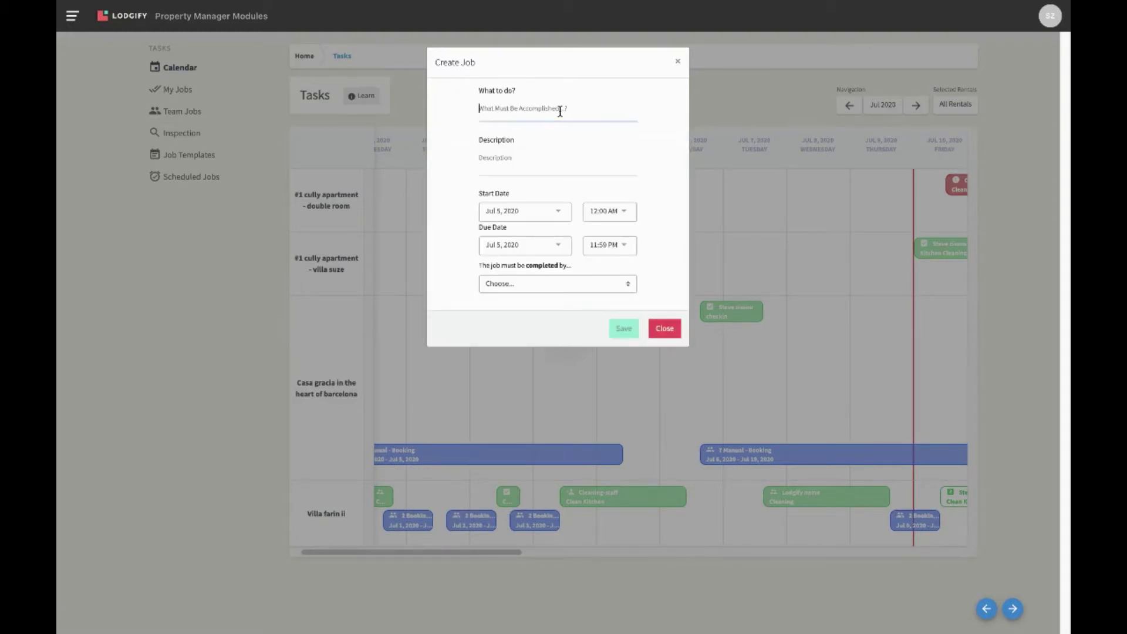
pyautogui.write('Pool')
pyautogui.click(540, 160)
pyautogui.write('Maintenance')
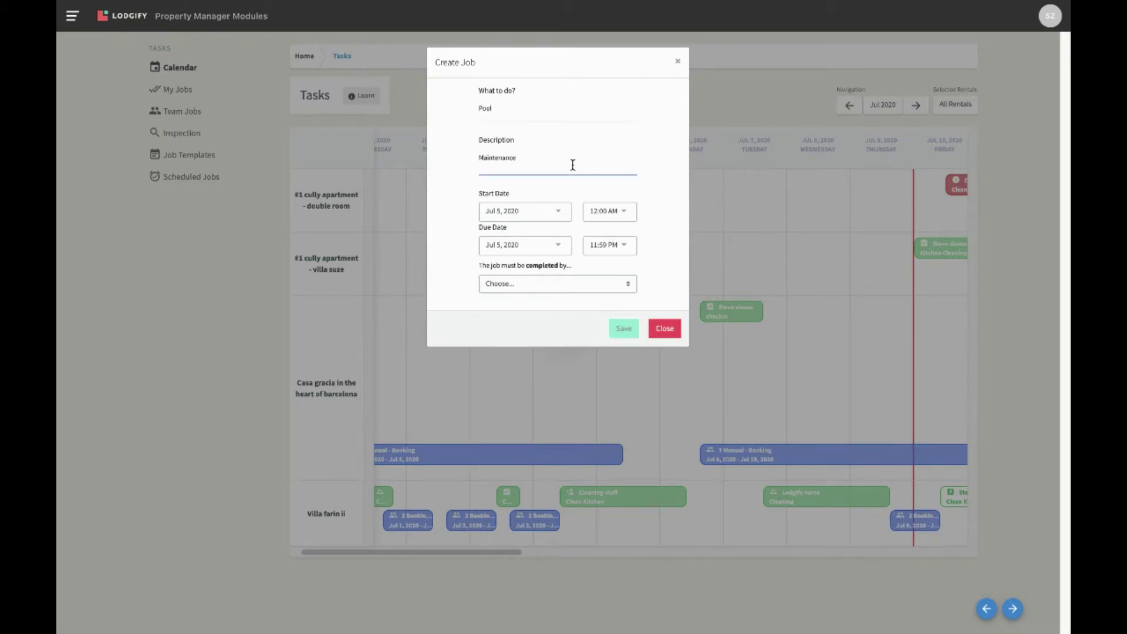
pyautogui.click(608, 284)
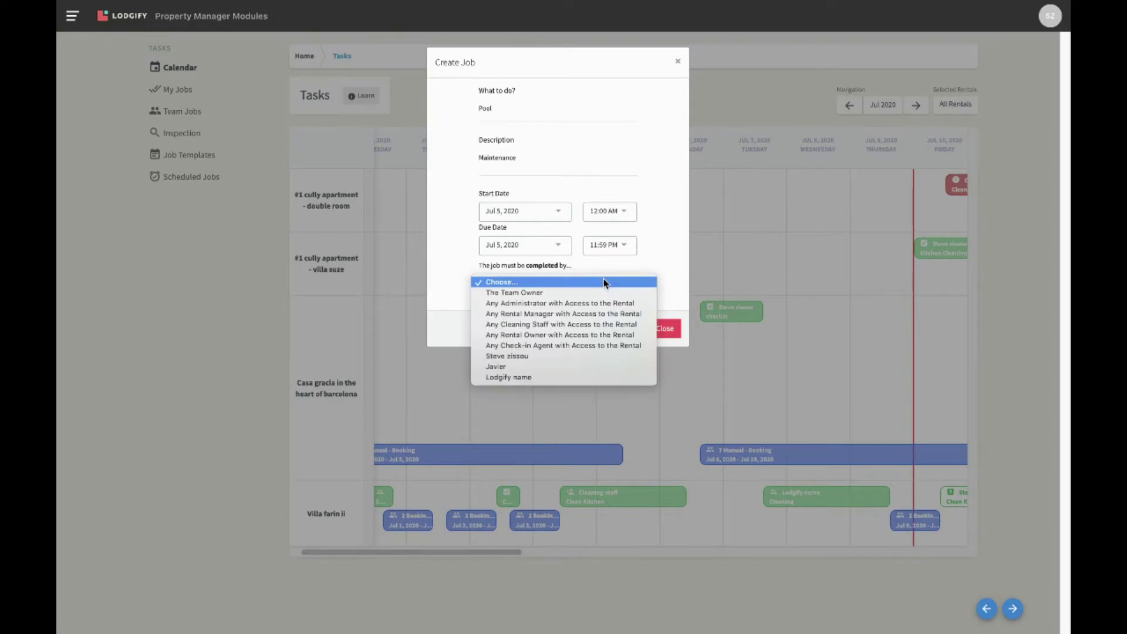
pyautogui.click(573, 356)
pyautogui.click(625, 329)
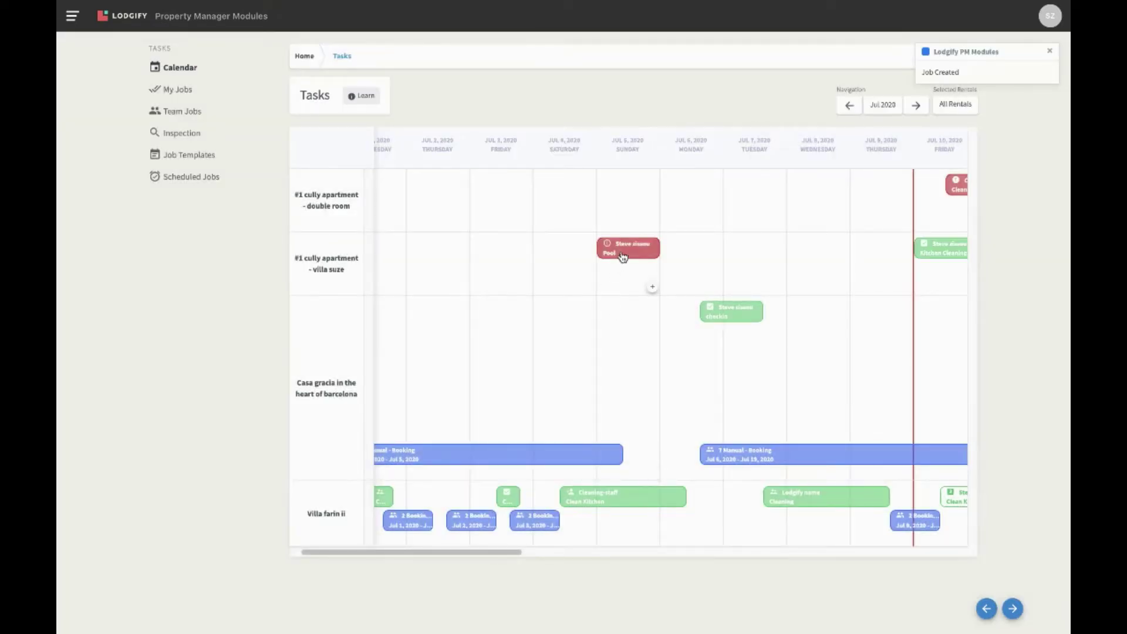
# Open the Pool job for editing and raise its priority to 3 Medium
pyautogui.click(622, 255)
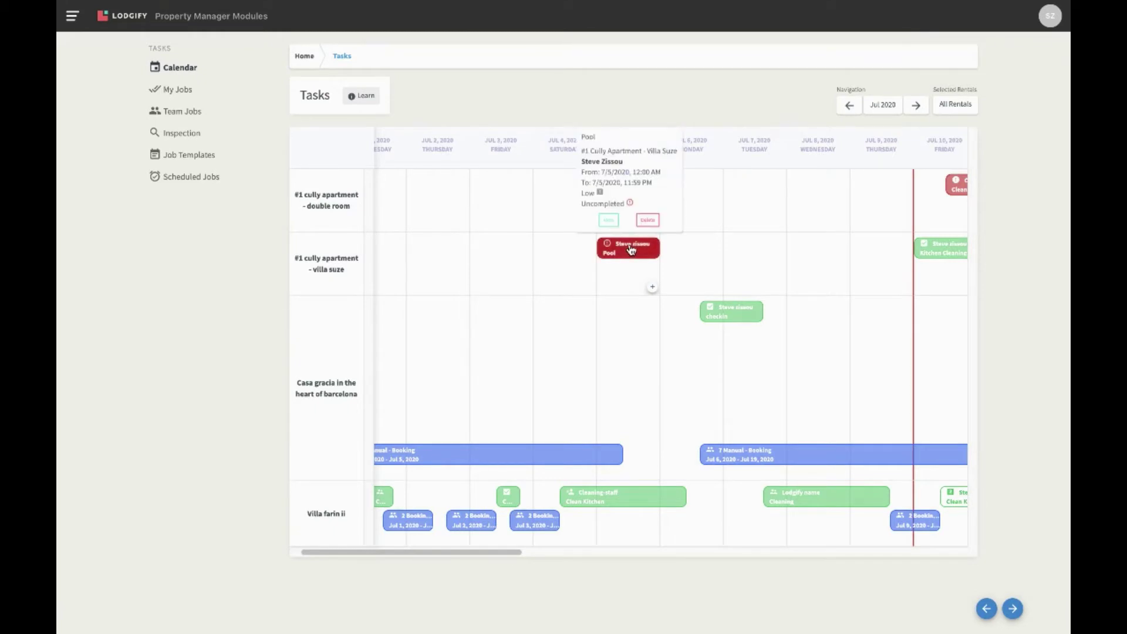
pyautogui.click(609, 222)
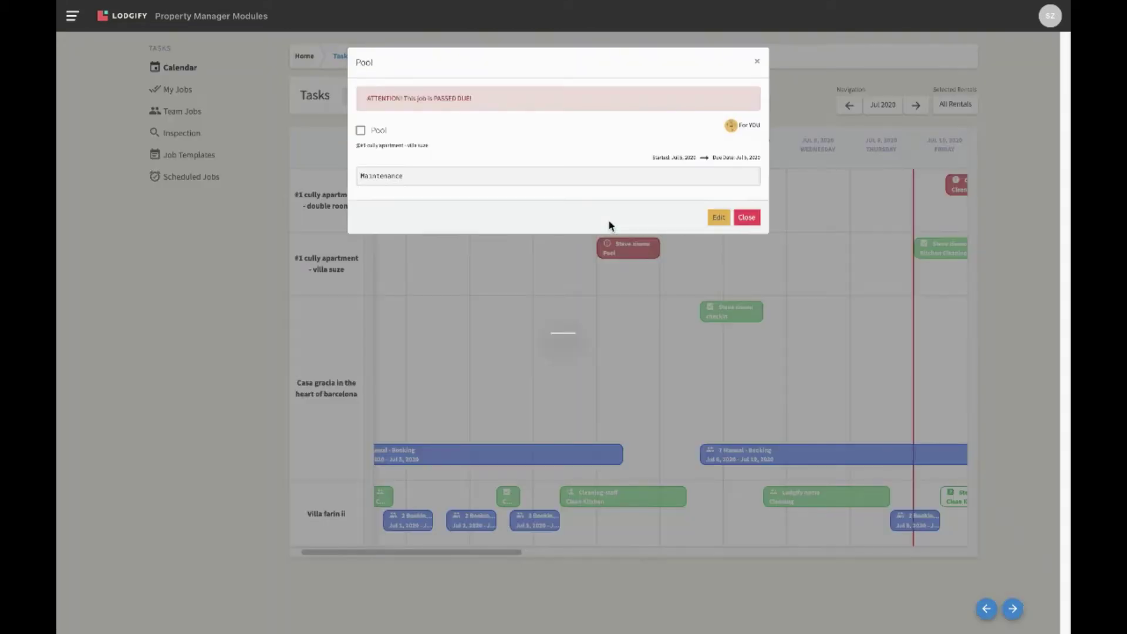
pyautogui.click(717, 218)
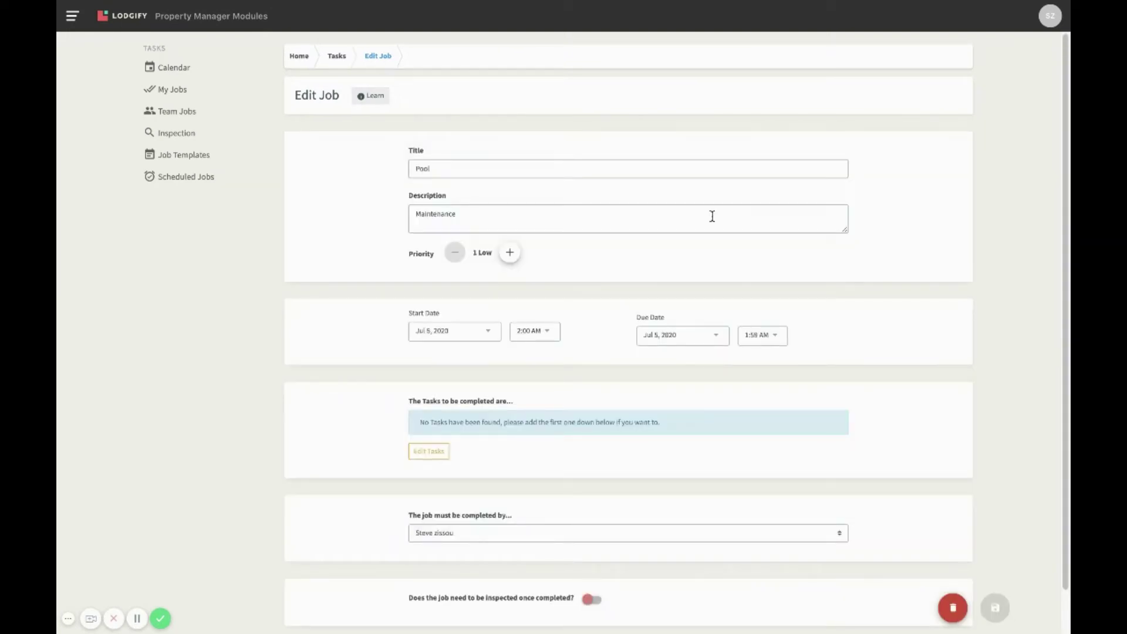
pyautogui.click(510, 252)
pyautogui.click(518, 252)
# Add a 'Cleaning' task to the Pool job, leaving inspection not required
pyautogui.click(427, 452)
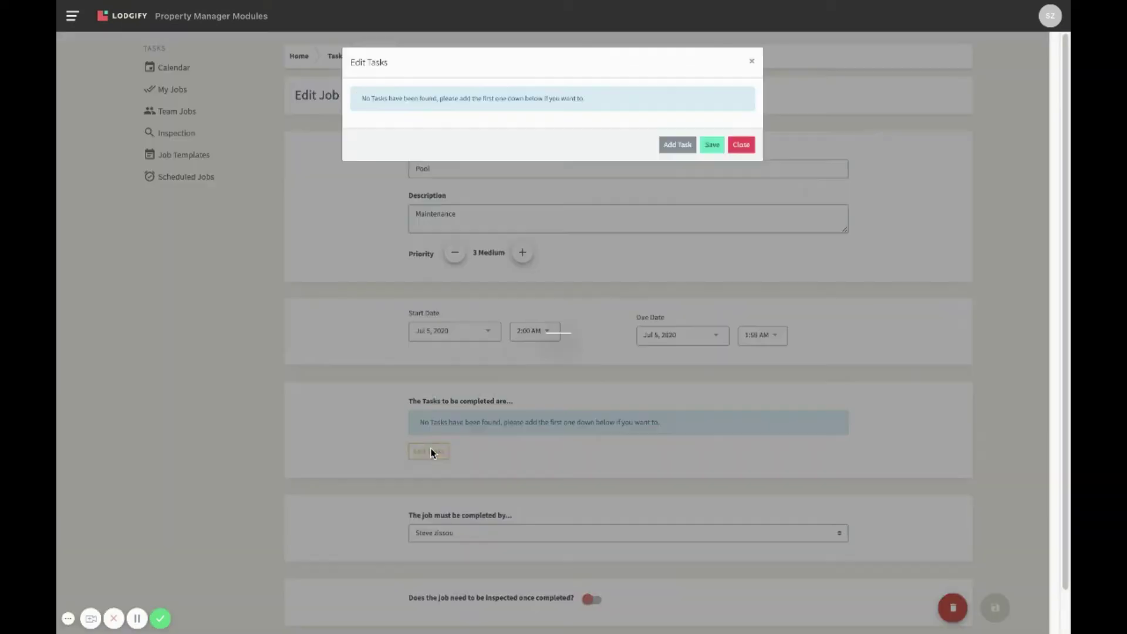
pyautogui.click(682, 145)
pyautogui.click(650, 107)
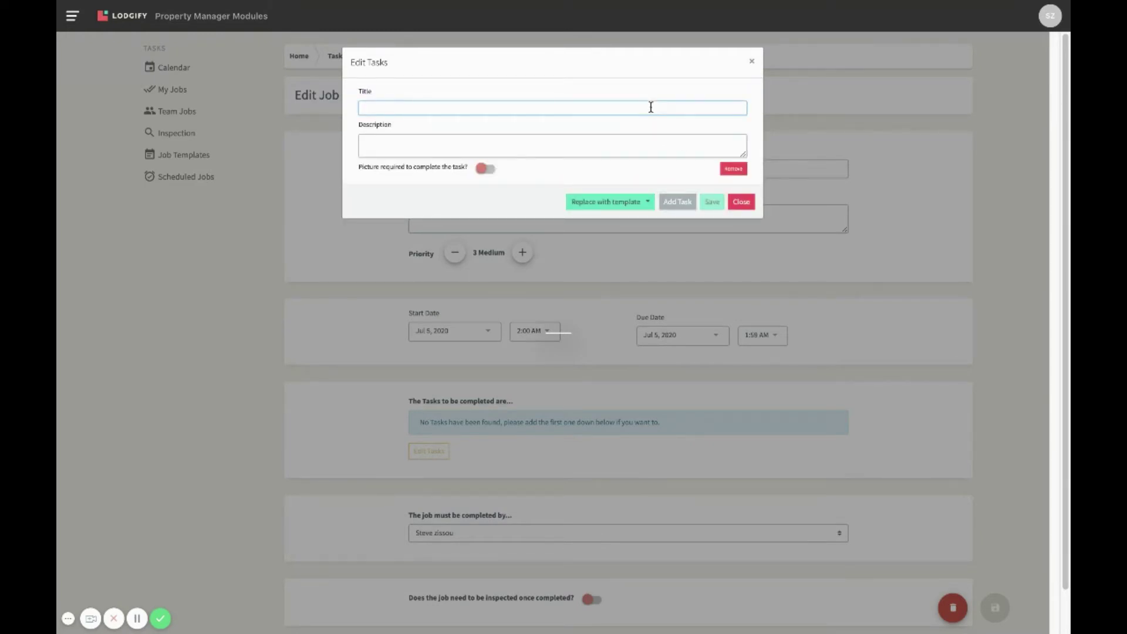
pyautogui.write('Cleaning')
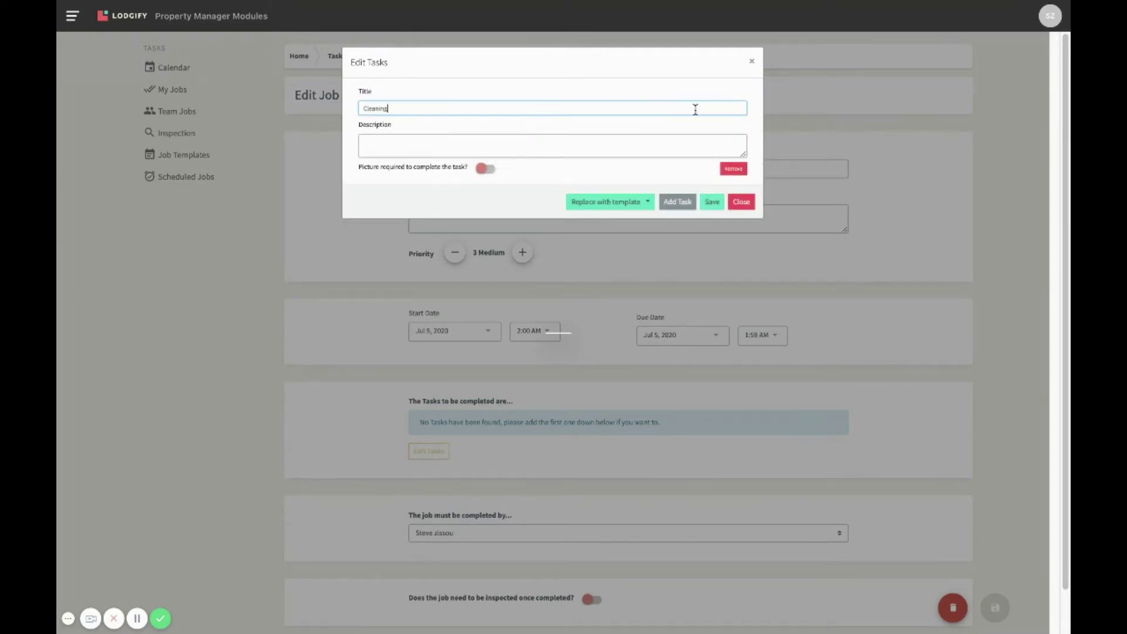
pyautogui.click(712, 201)
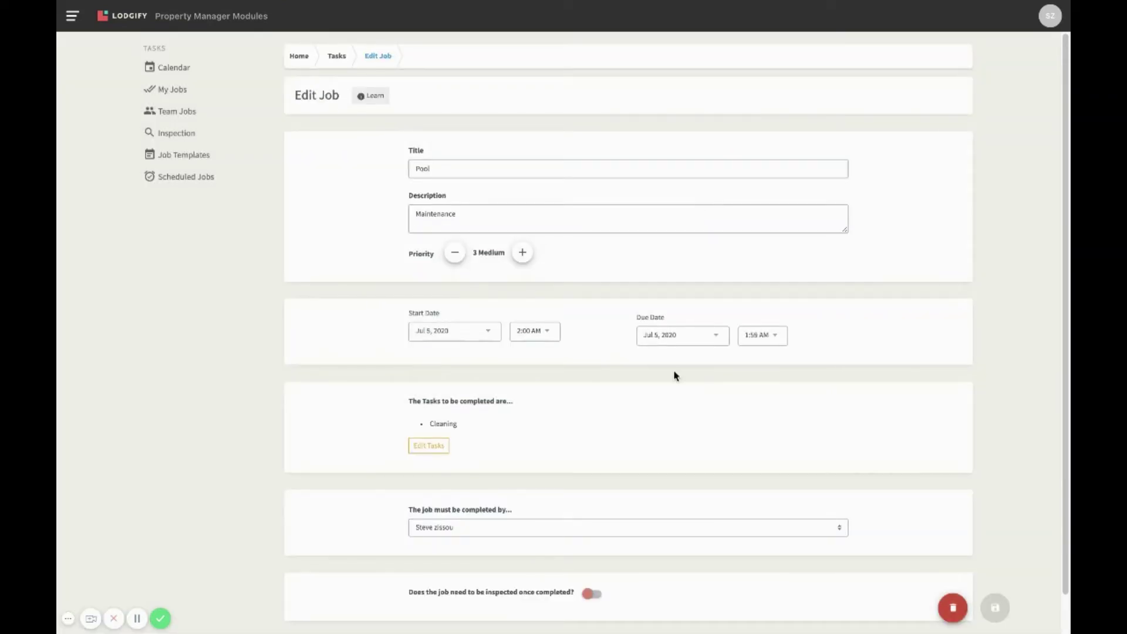
pyautogui.scroll(-1, 674, 372)
pyautogui.click(590, 556)
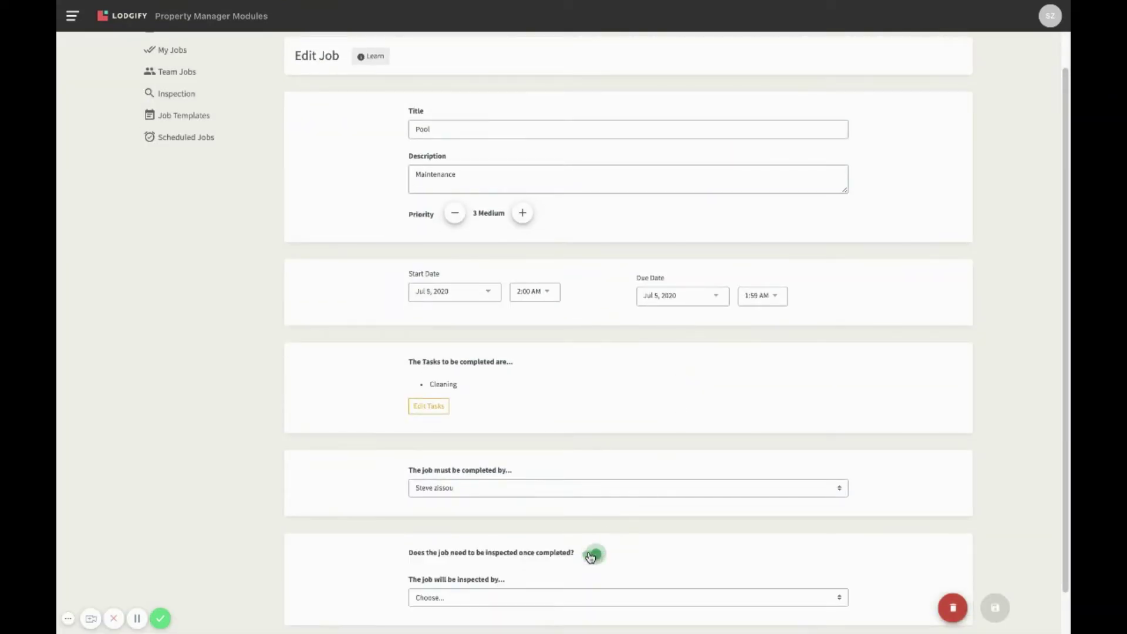
pyautogui.click(590, 556)
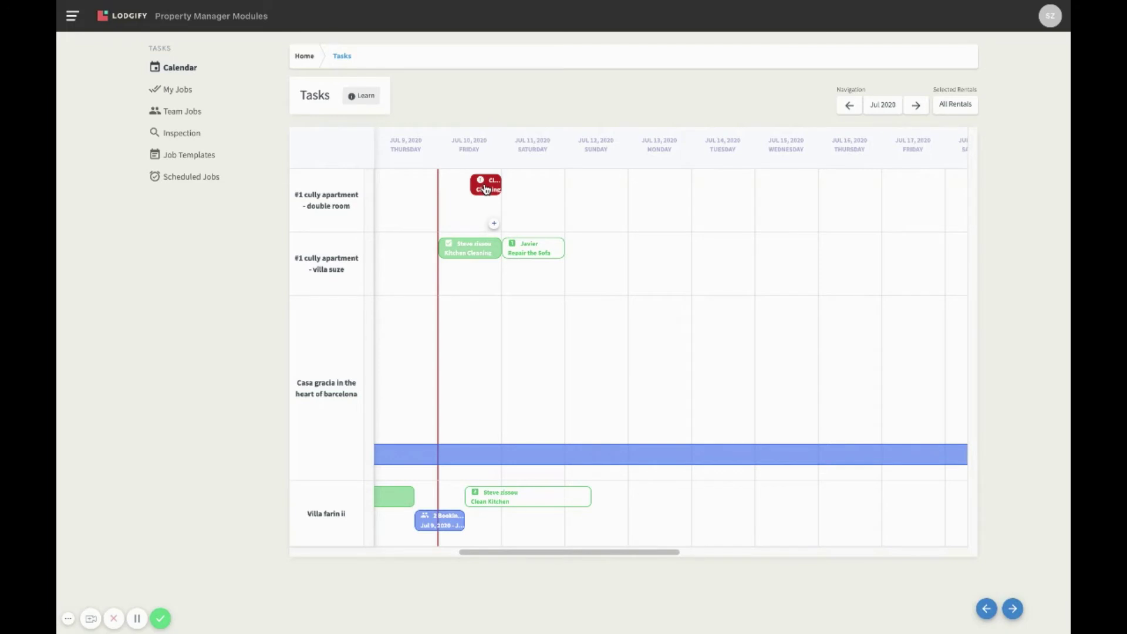
# View the red Cleaning job on the double room, close it, and return to the Control Center
pyautogui.click(484, 189)
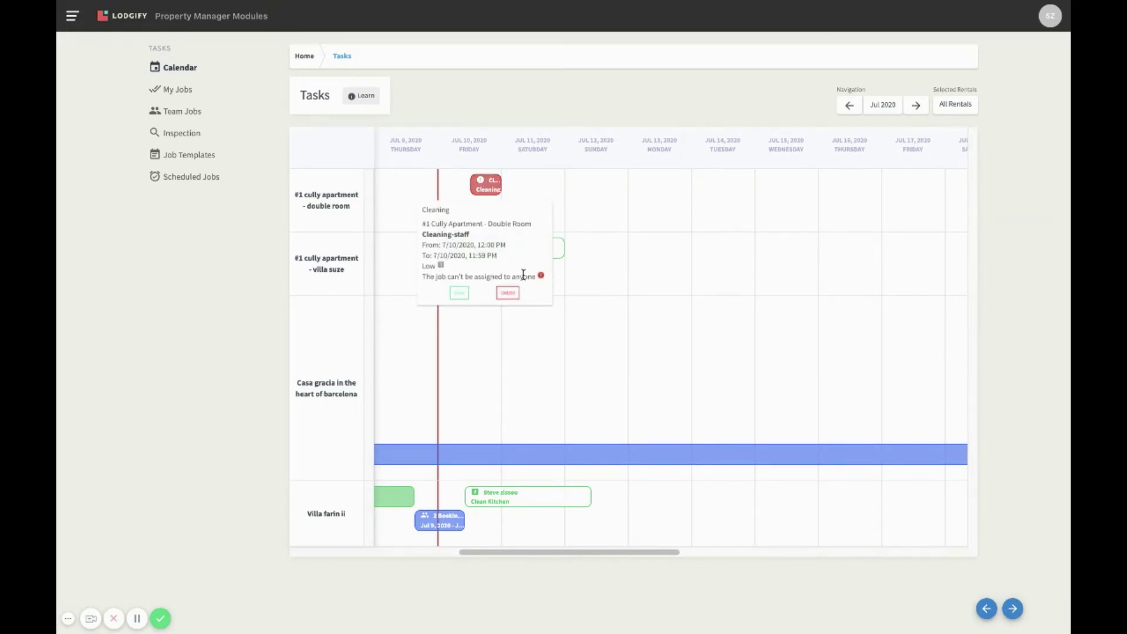
pyautogui.click(459, 293)
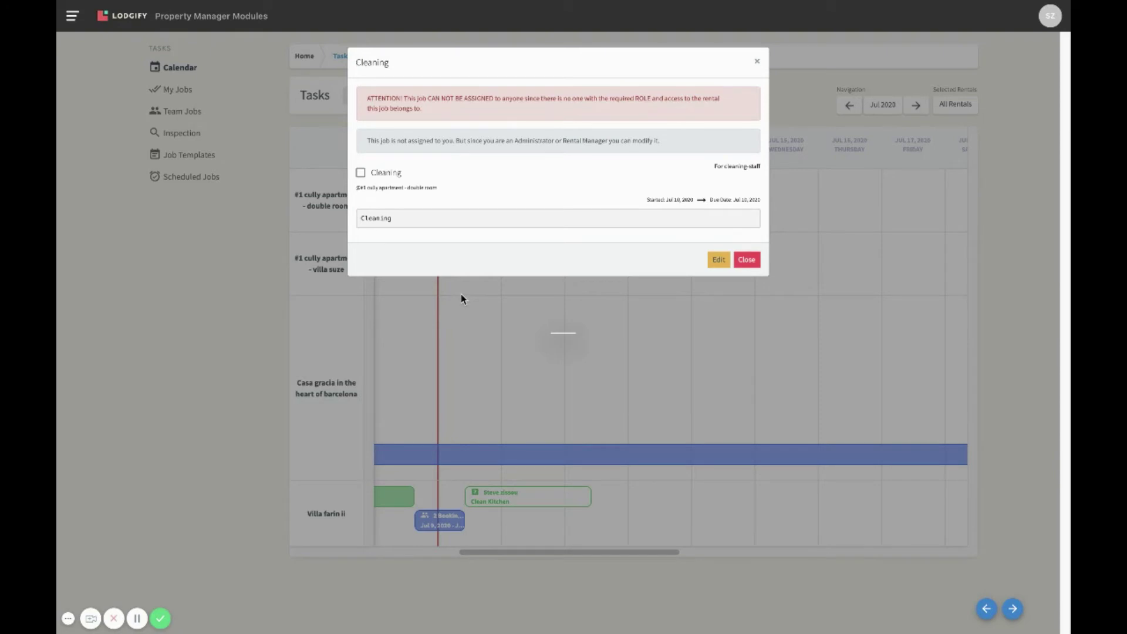
pyautogui.click(758, 61)
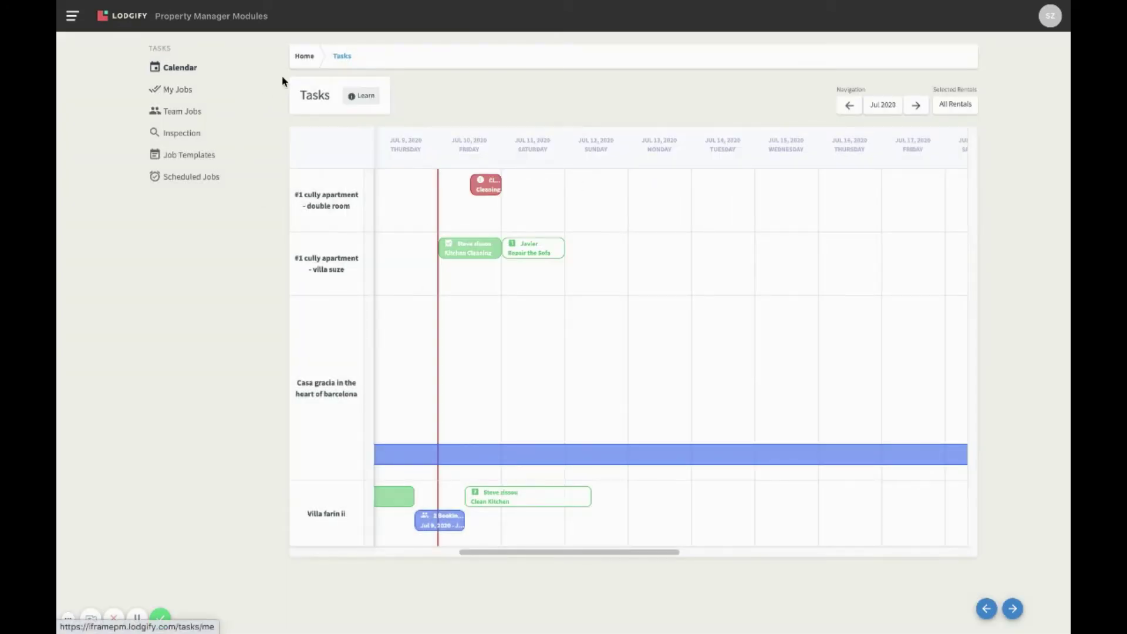
pyautogui.click(304, 55)
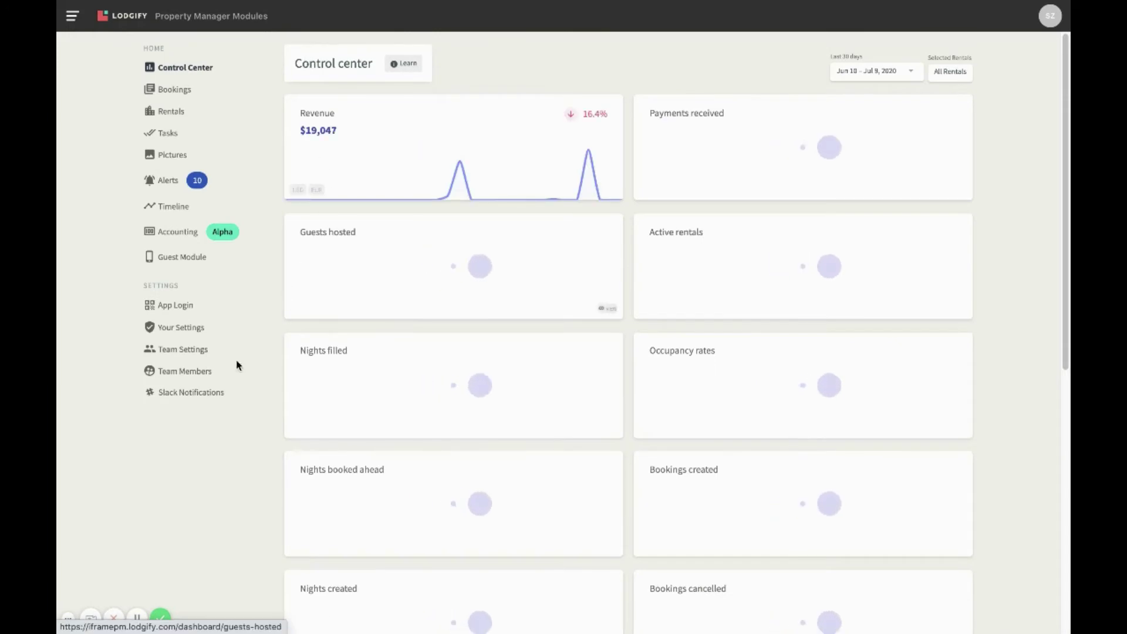
# Grant the cleaning-staff member access to #1 Cully Apartment - Double Room and Villa Suze
pyautogui.click(208, 380)
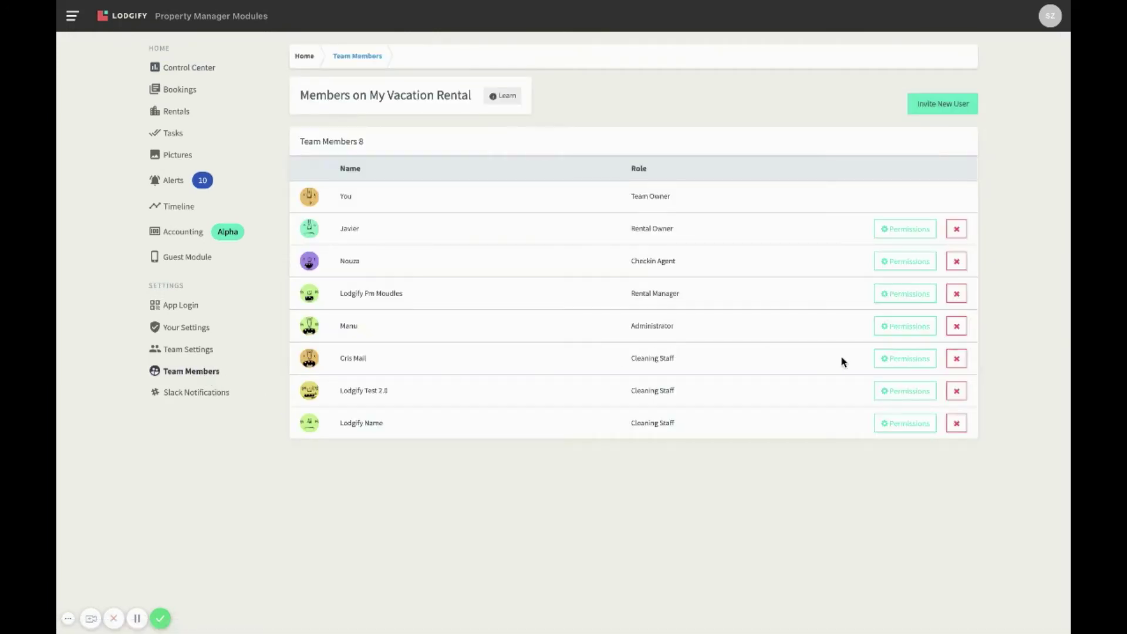
pyautogui.click(885, 358)
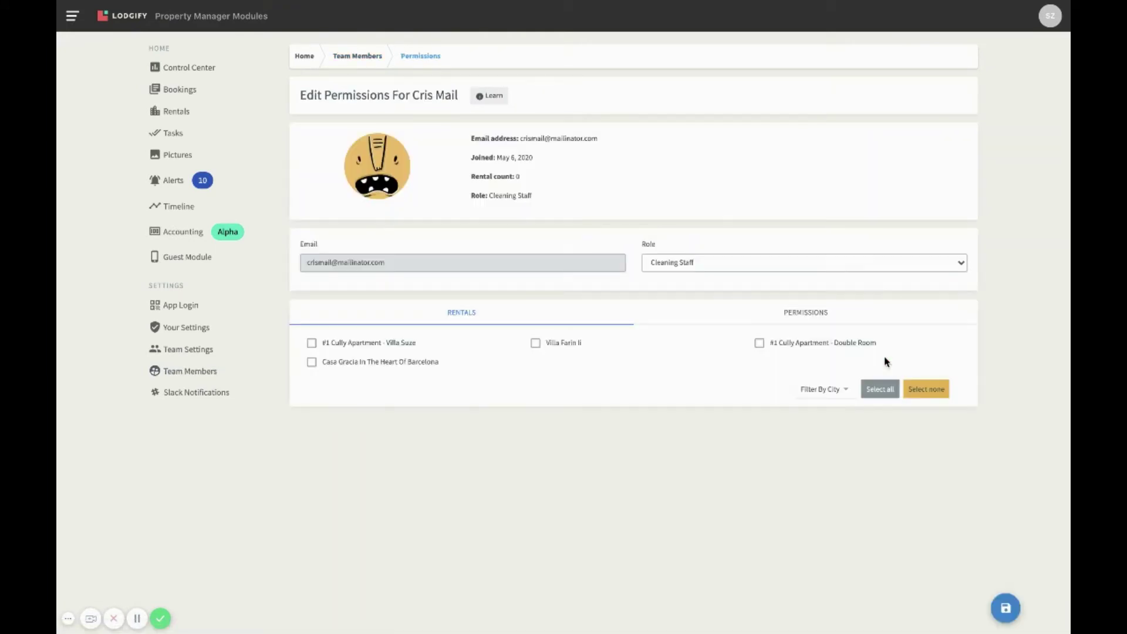
pyautogui.click(828, 345)
pyautogui.click(410, 344)
pyautogui.click(1006, 609)
pyautogui.click(176, 134)
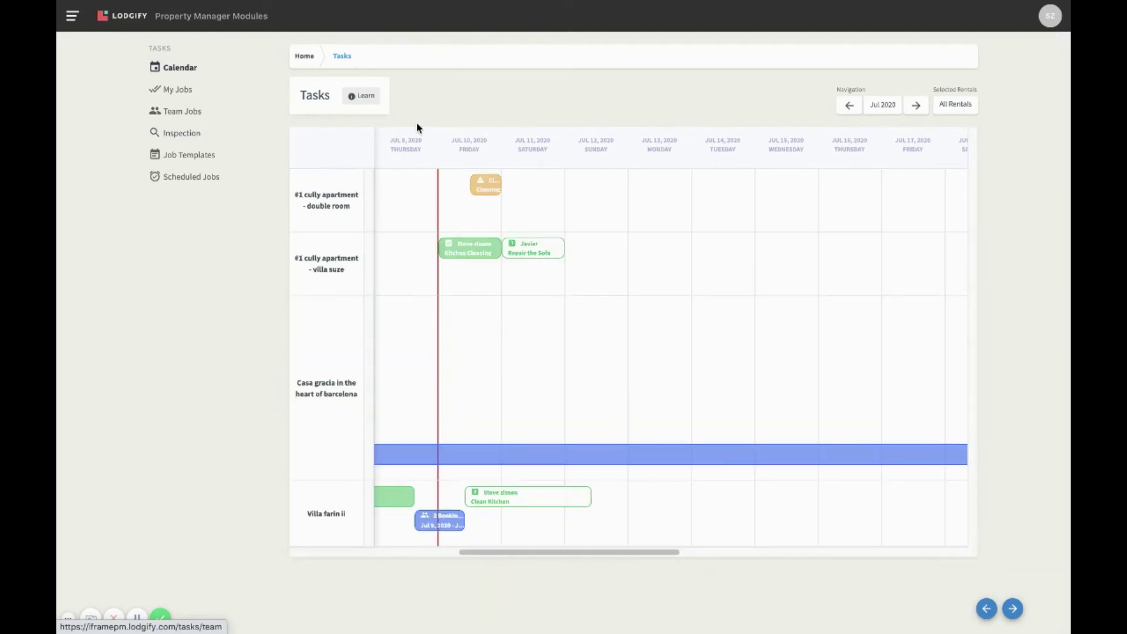
# Mark today's Cleaning job at #1 Cully Apartment - Double Room completed and show earlier dates
pyautogui.click(481, 187)
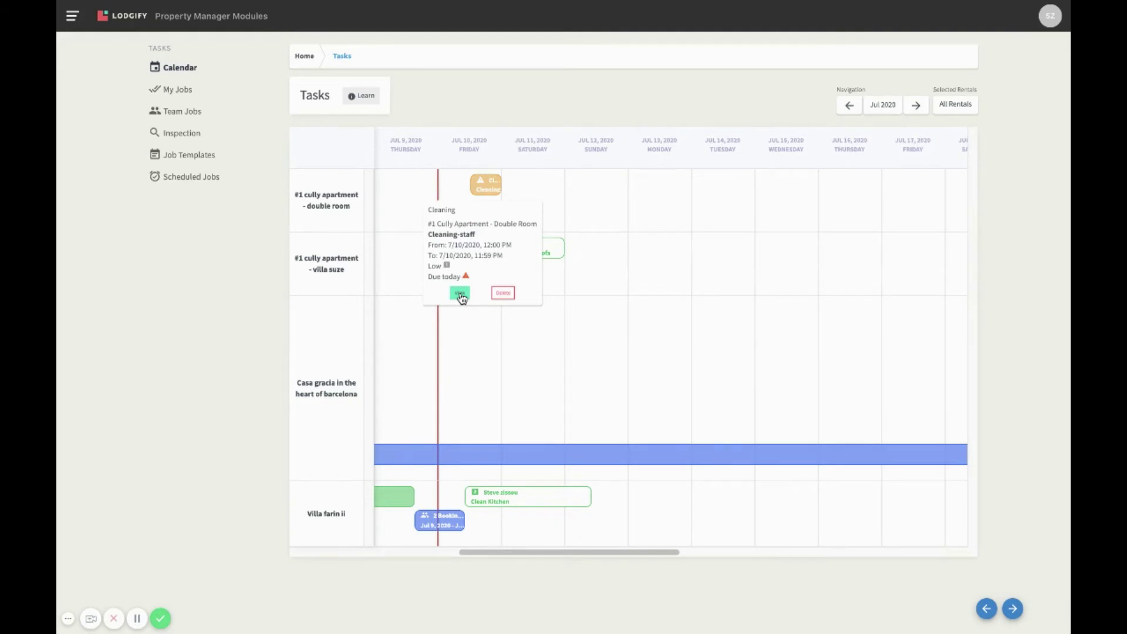
pyautogui.click(460, 294)
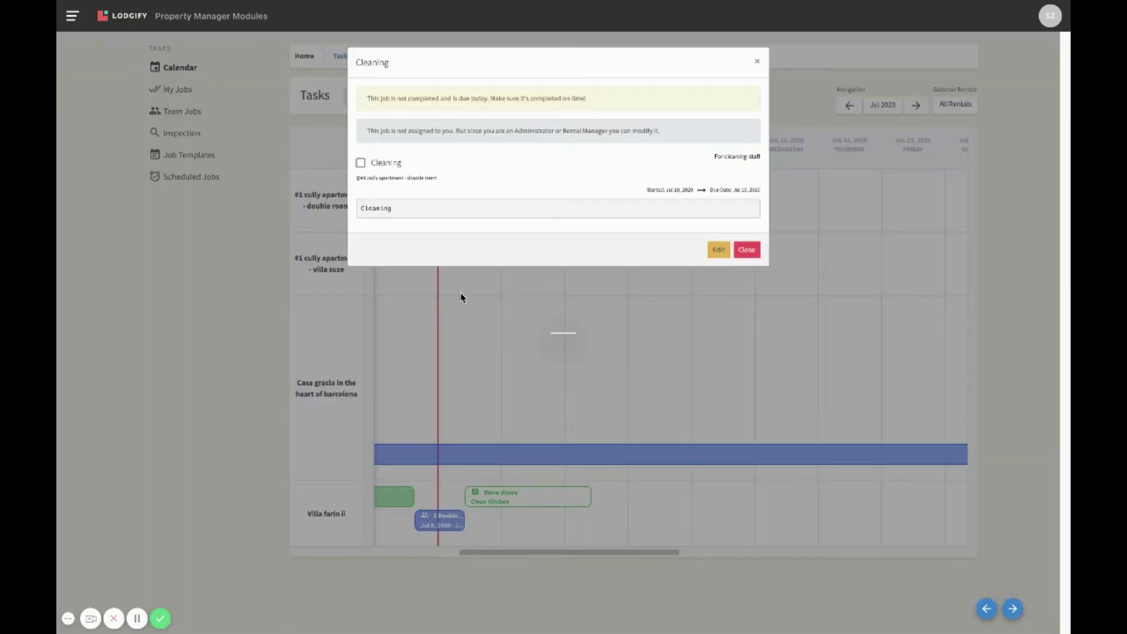
pyautogui.click(392, 165)
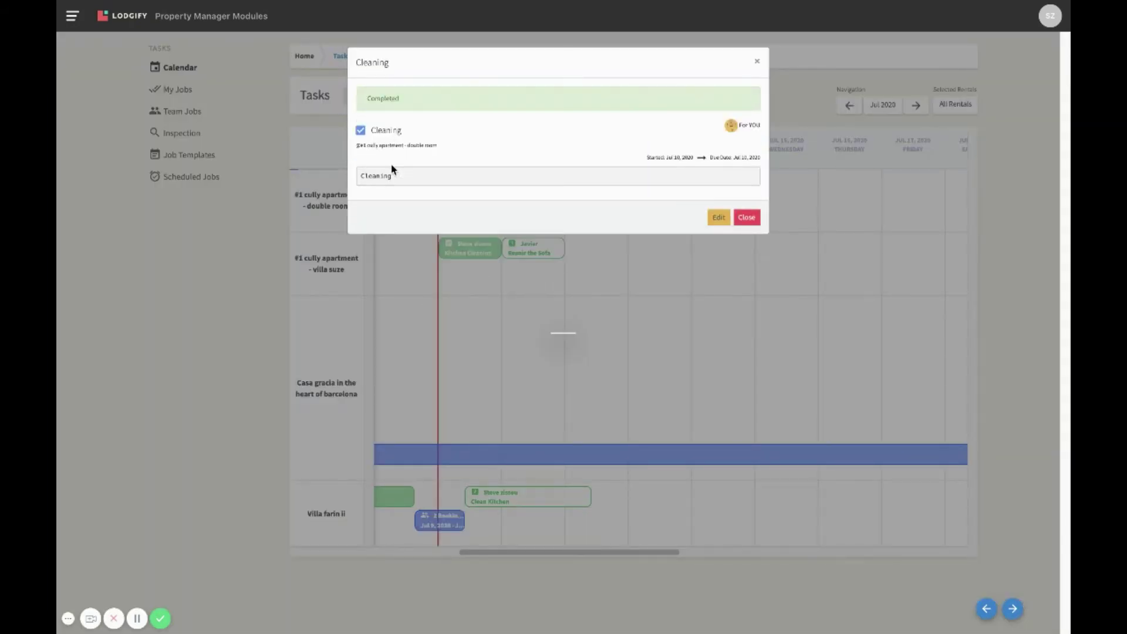
pyautogui.click(745, 217)
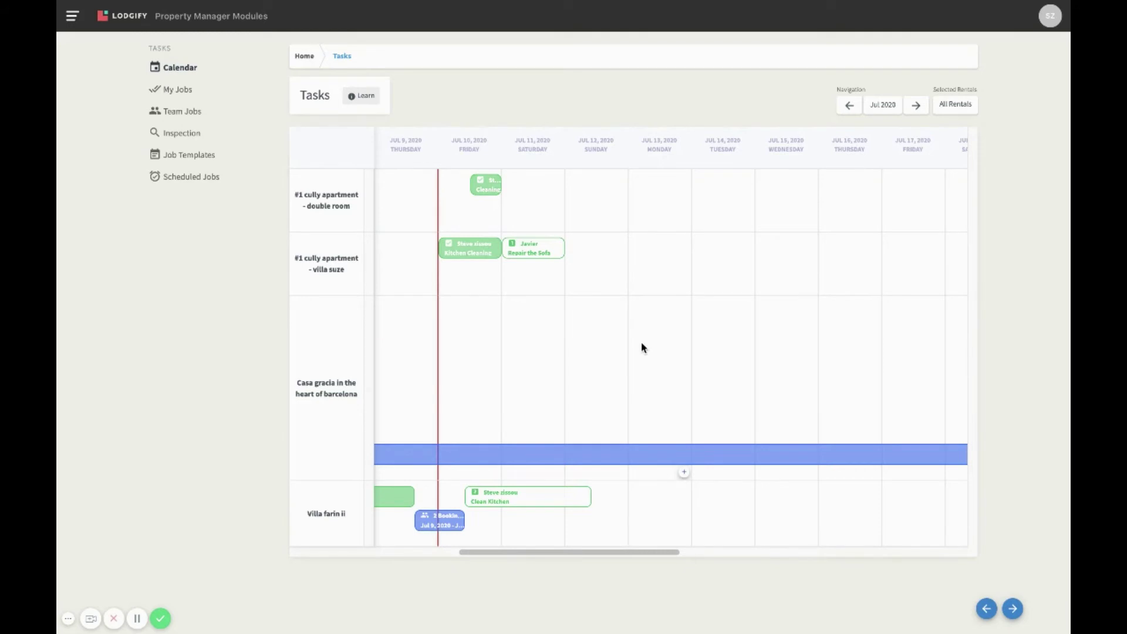
pyautogui.click(987, 609)
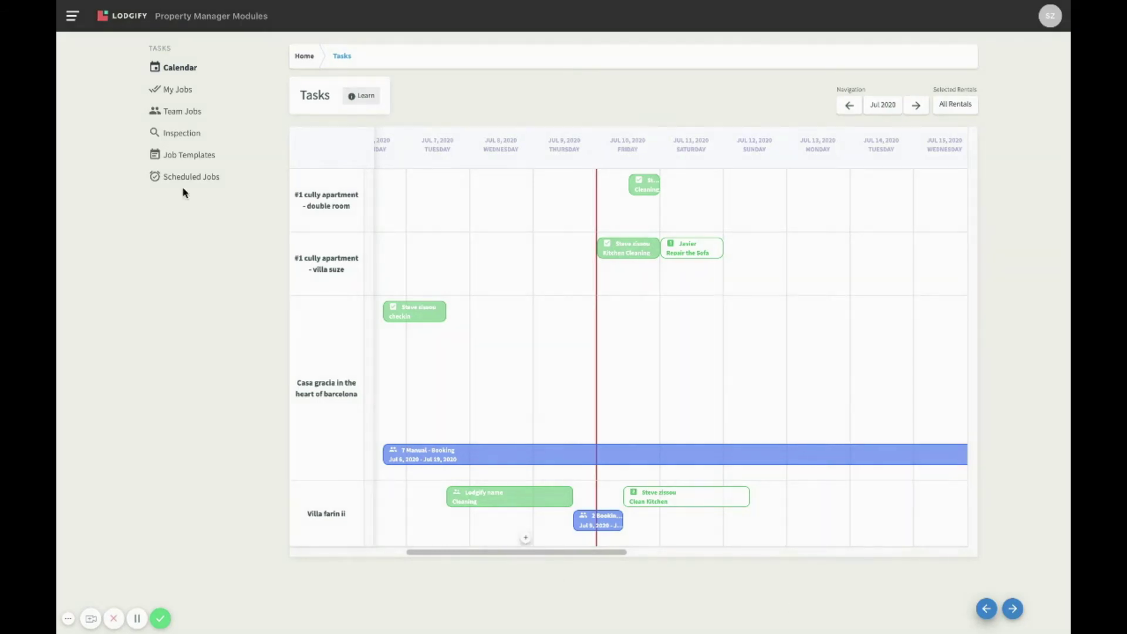
pyautogui.click(194, 116)
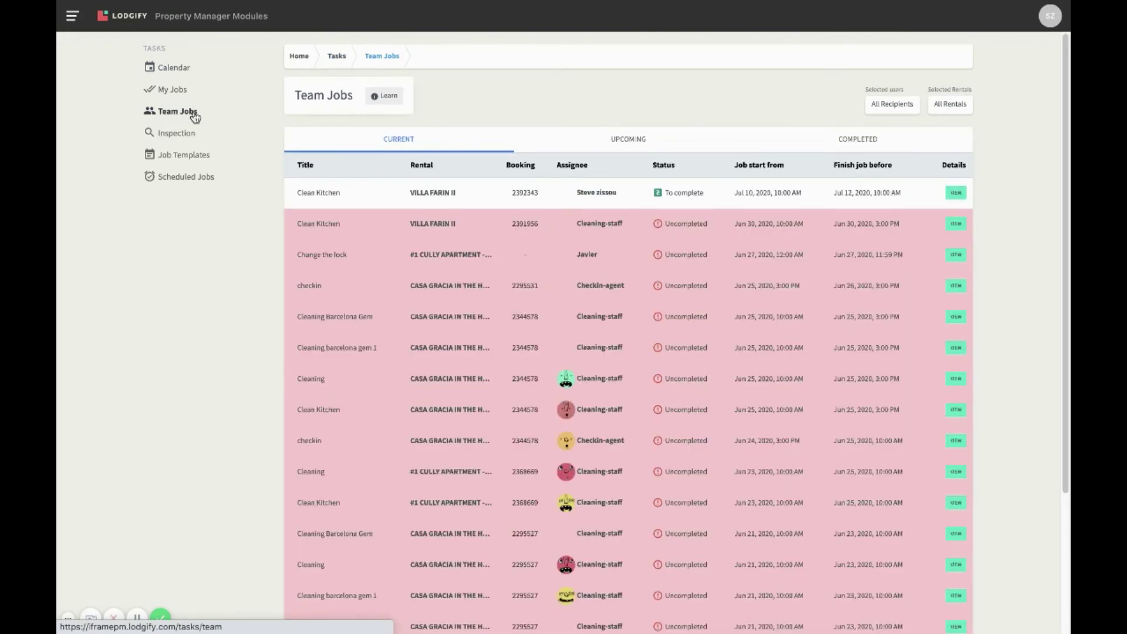
# Review the team's Upcoming, Completed and Current jobs
pyautogui.click(581, 146)
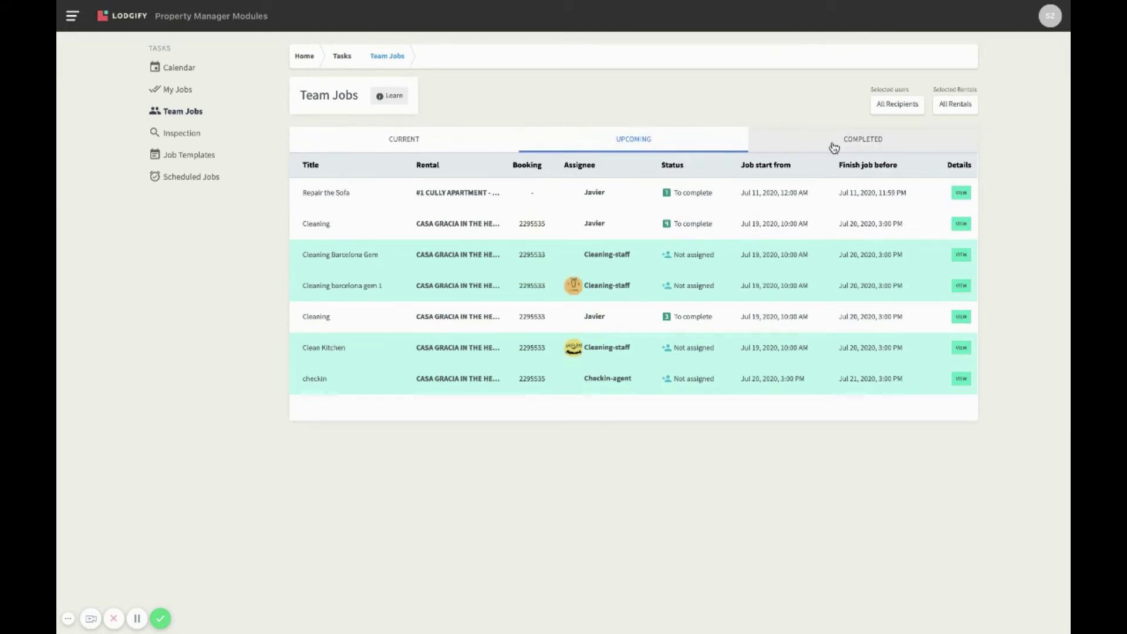
pyautogui.click(834, 147)
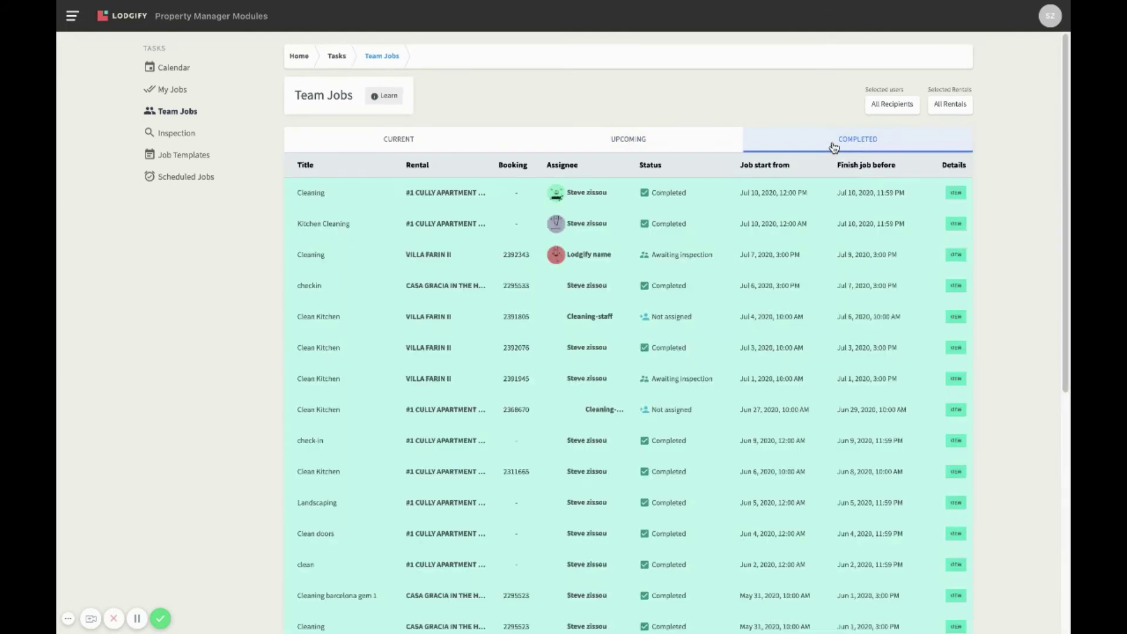
pyautogui.click(464, 143)
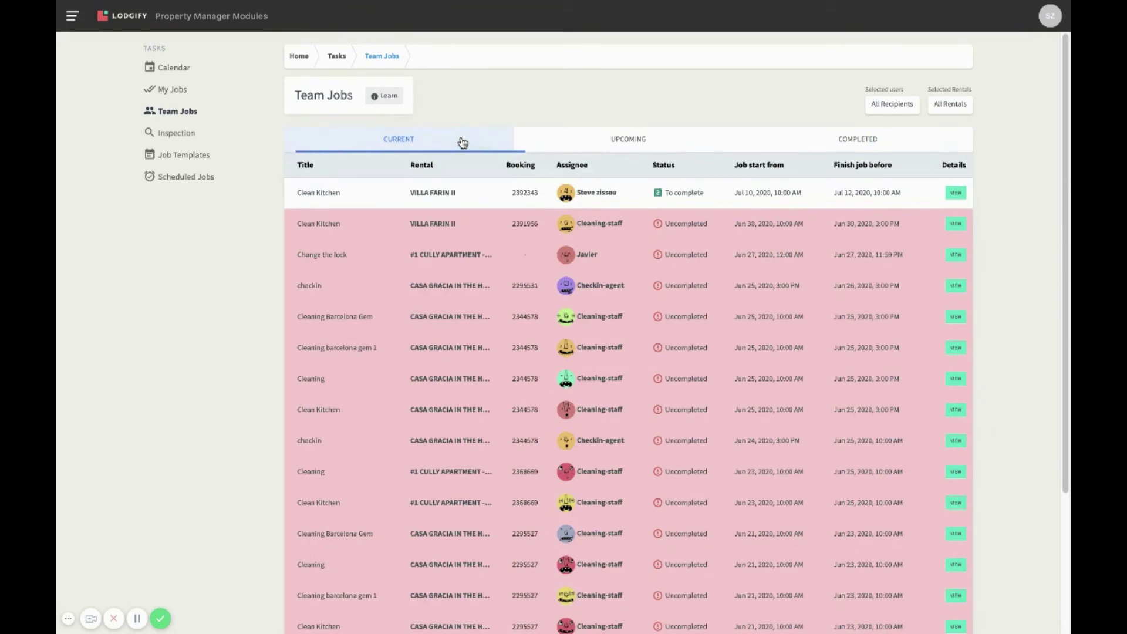
# Reopen the past-due Clean Kitchen job for Villa Farin II in edit mode and save it
pyautogui.click(956, 228)
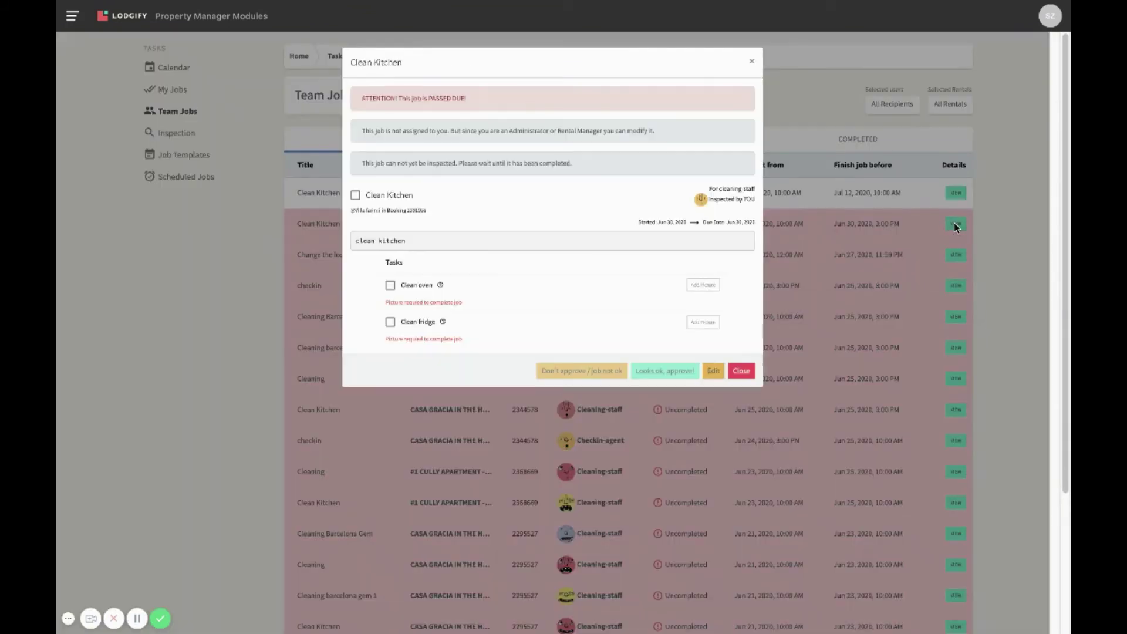
pyautogui.click(713, 372)
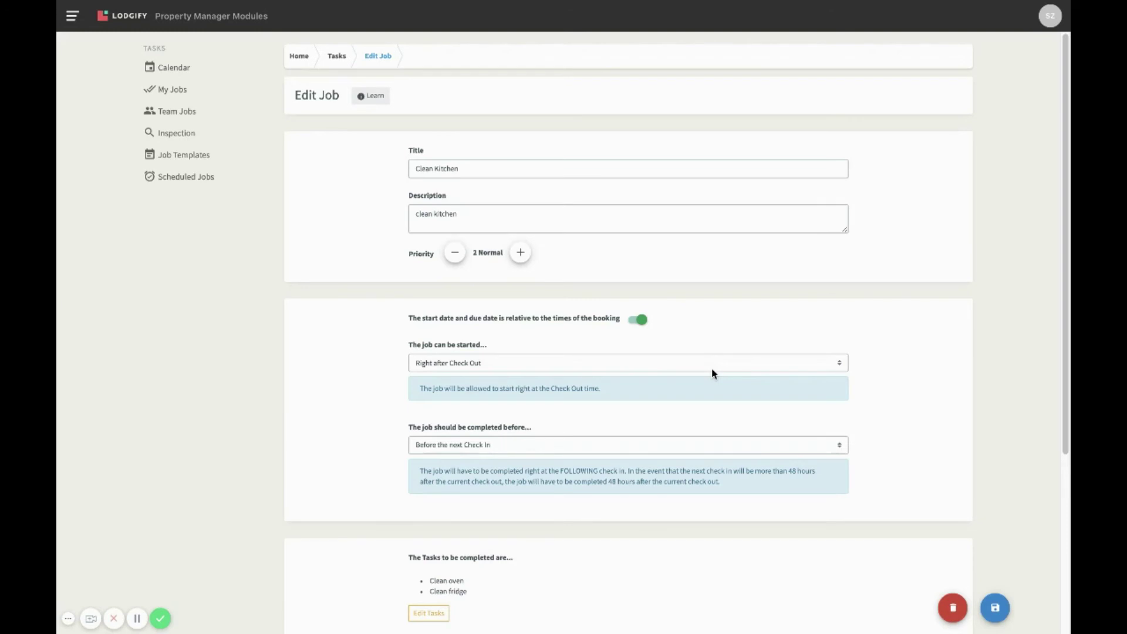
pyautogui.scroll(-3, 713, 374)
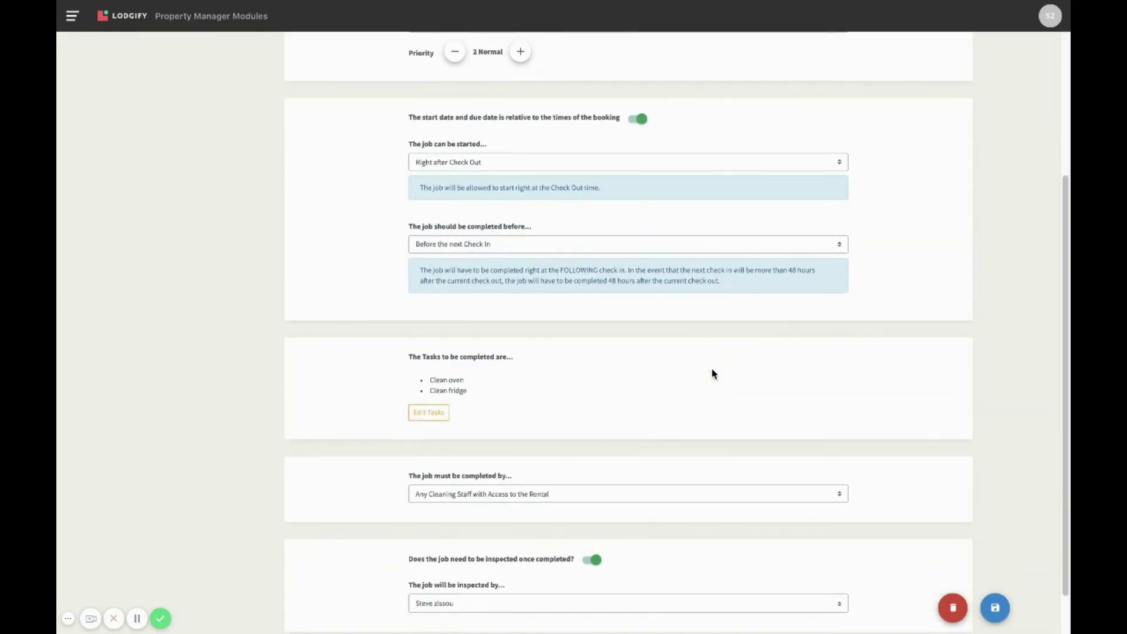
pyautogui.scroll(3, 713, 374)
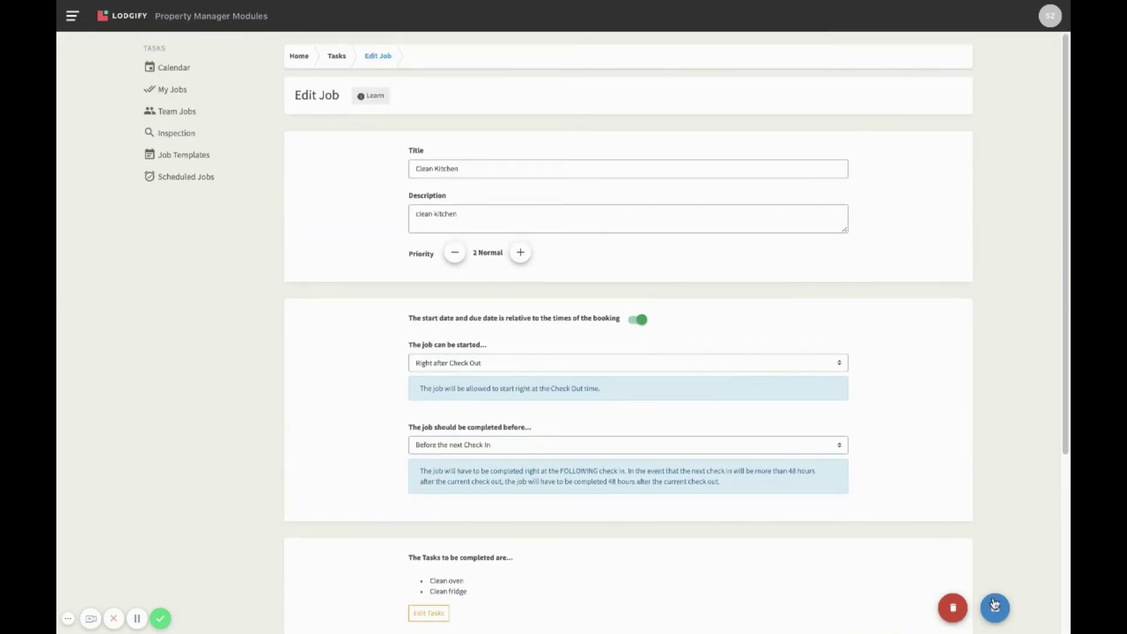
pyautogui.click(997, 610)
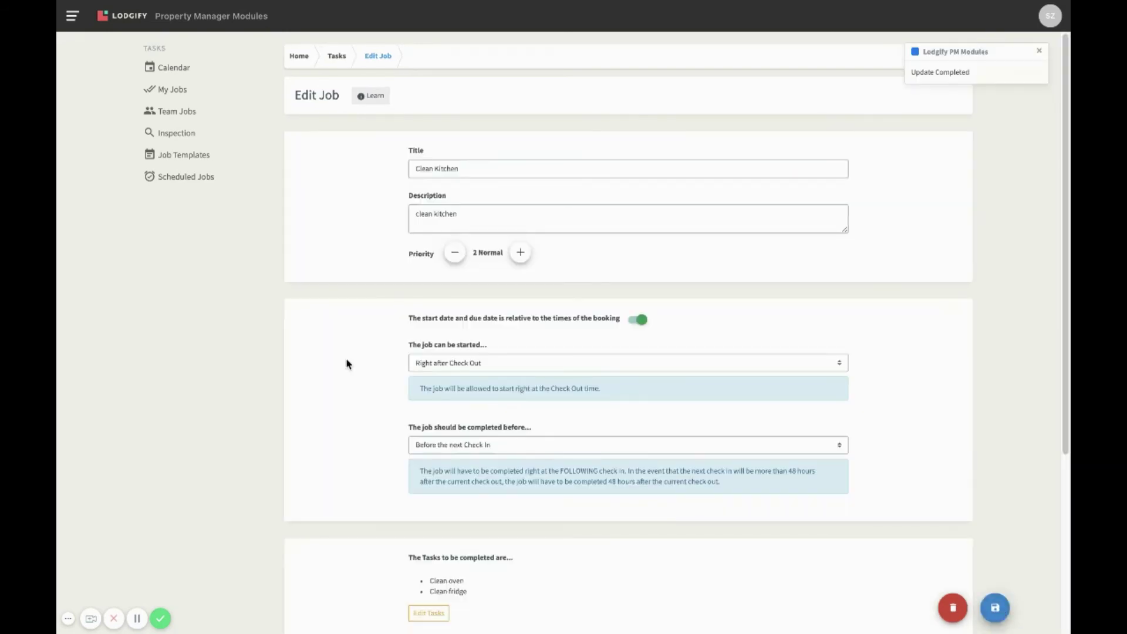
pyautogui.click(186, 134)
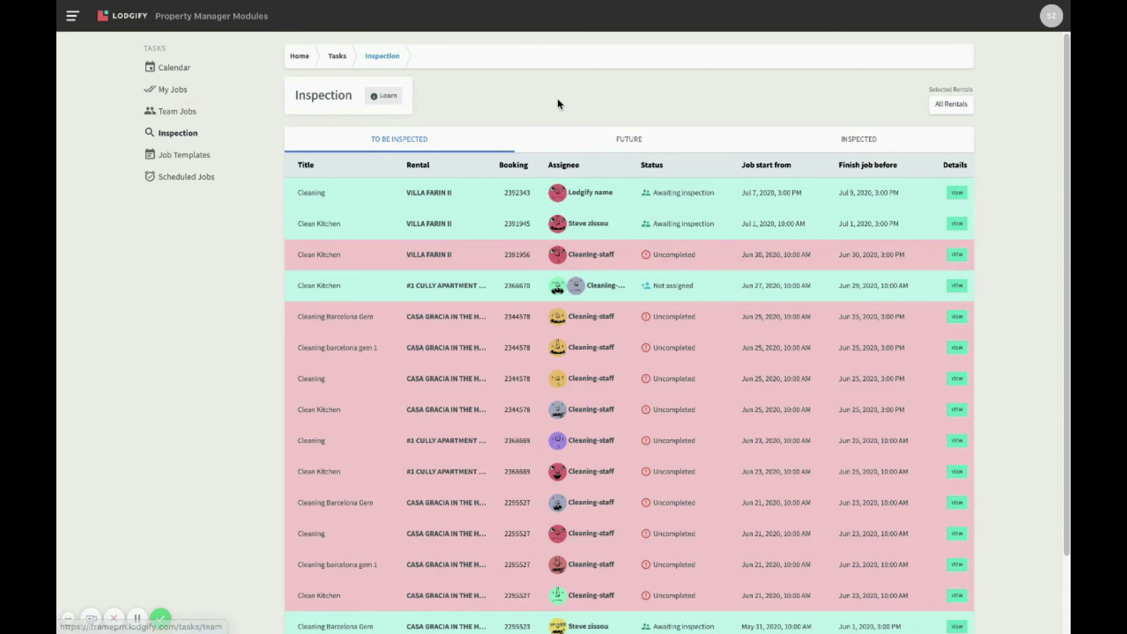
# Approve the Villa Farin II Clean Kitchen inspection with 'Looks ok, approve!', marking it Completed
pyautogui.click(957, 226)
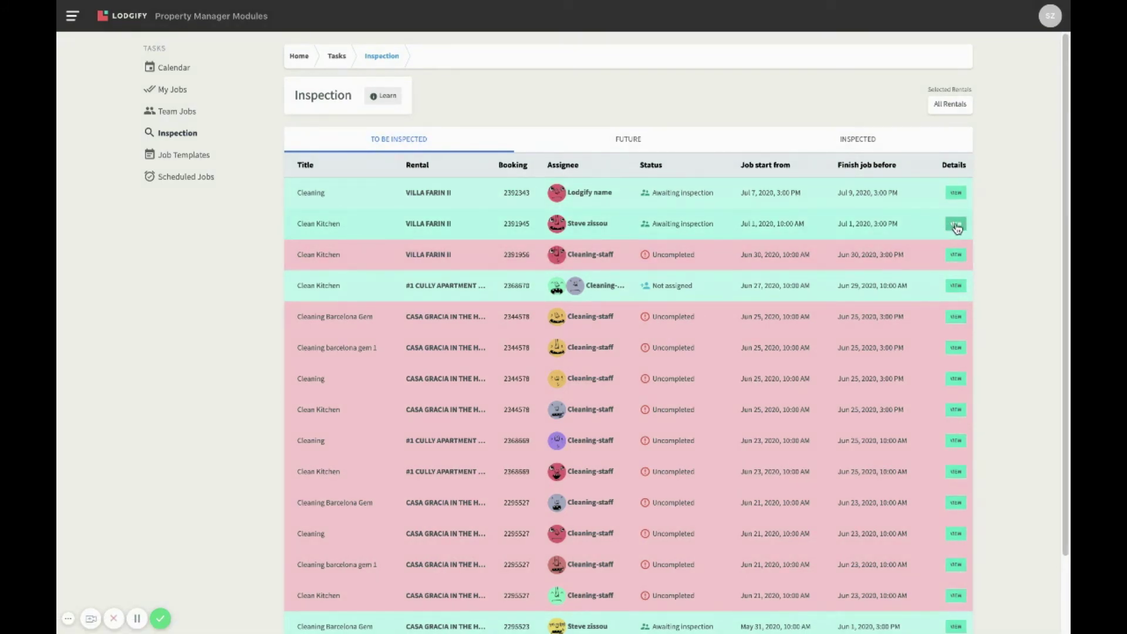
pyautogui.click(956, 225)
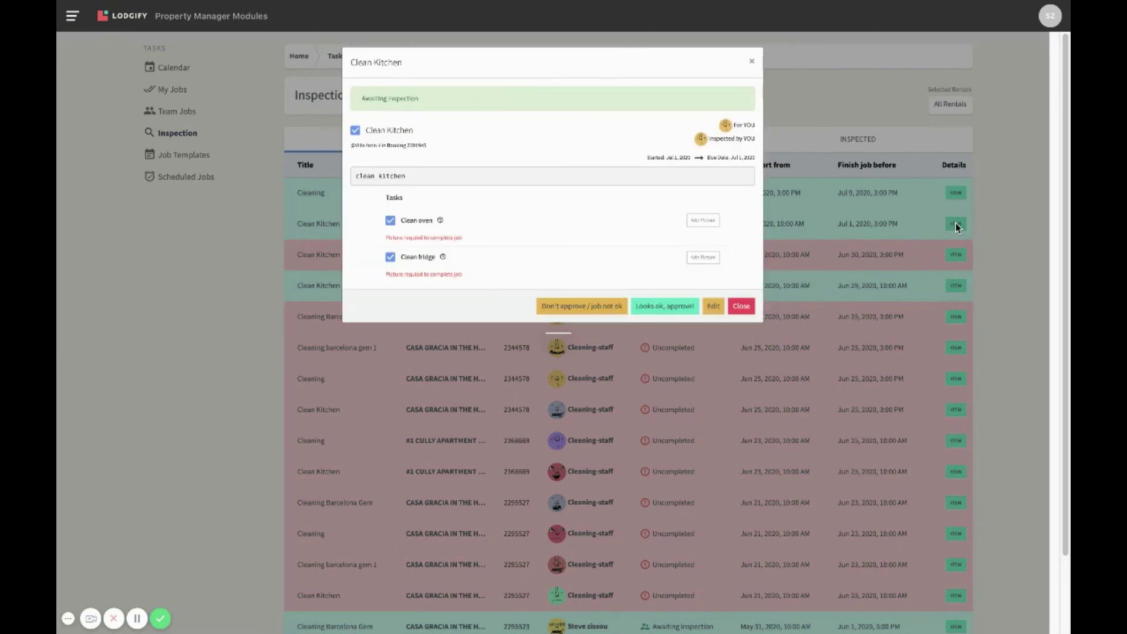
pyautogui.click(680, 314)
pyautogui.click(681, 313)
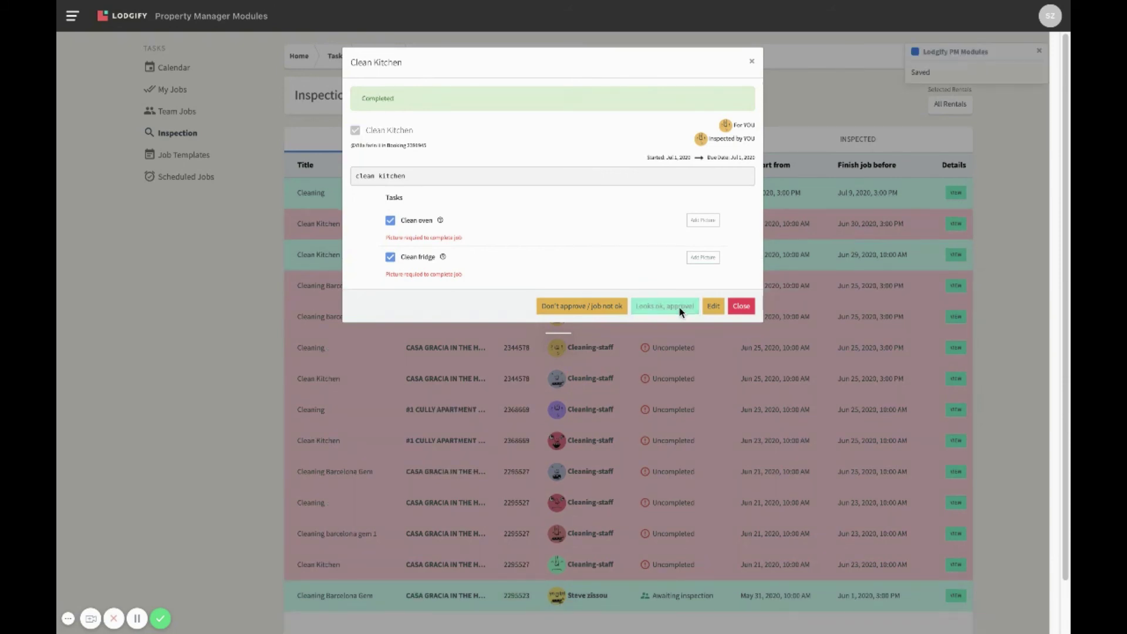
pyautogui.click(742, 307)
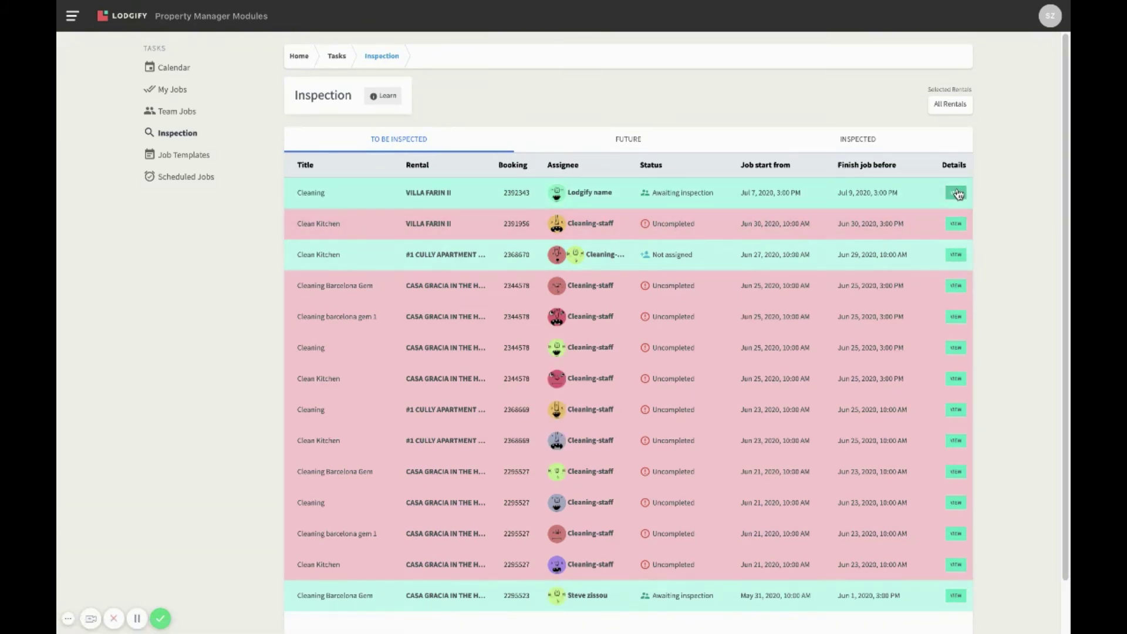
# Reject the Villa Farin II Cleaning inspection as 'job not ok' and close its details
pyautogui.click(957, 194)
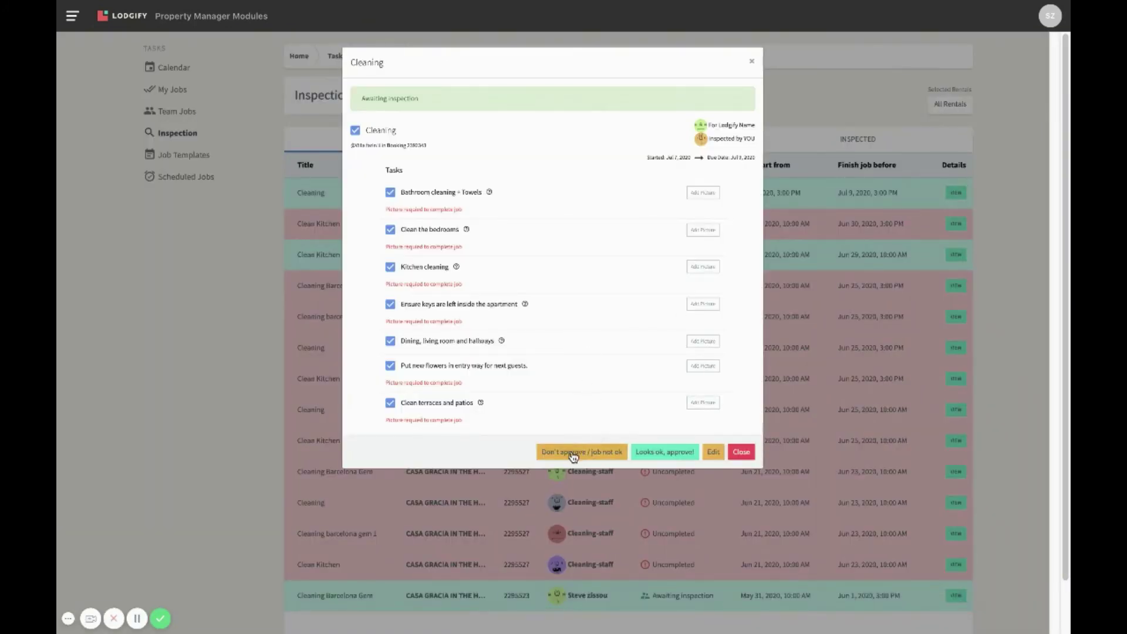
pyautogui.click(572, 454)
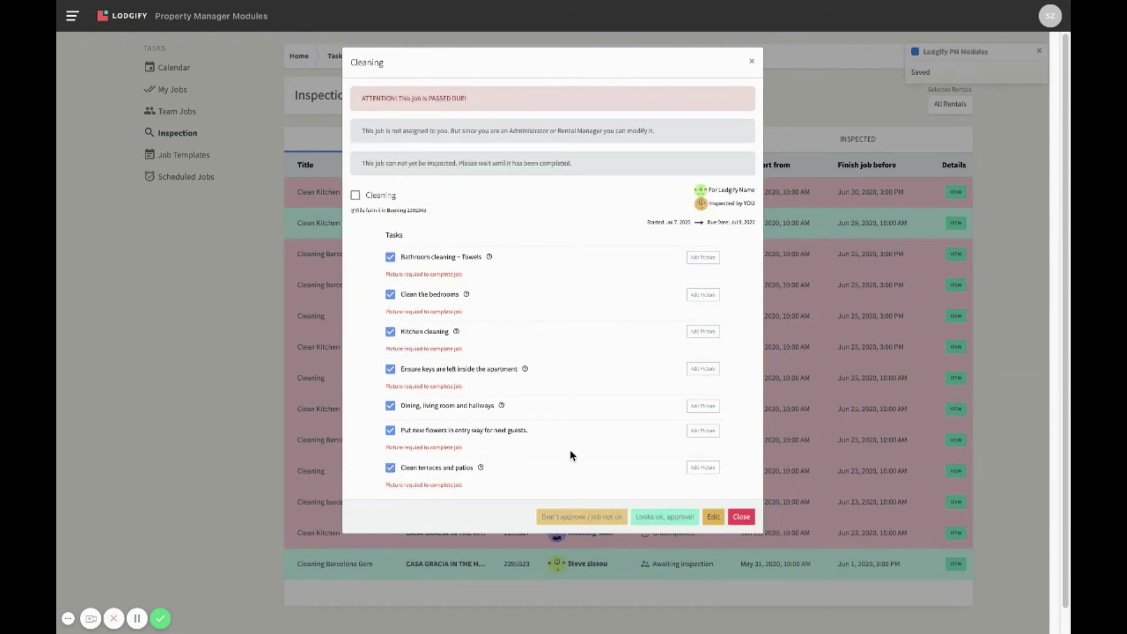
pyautogui.click(741, 517)
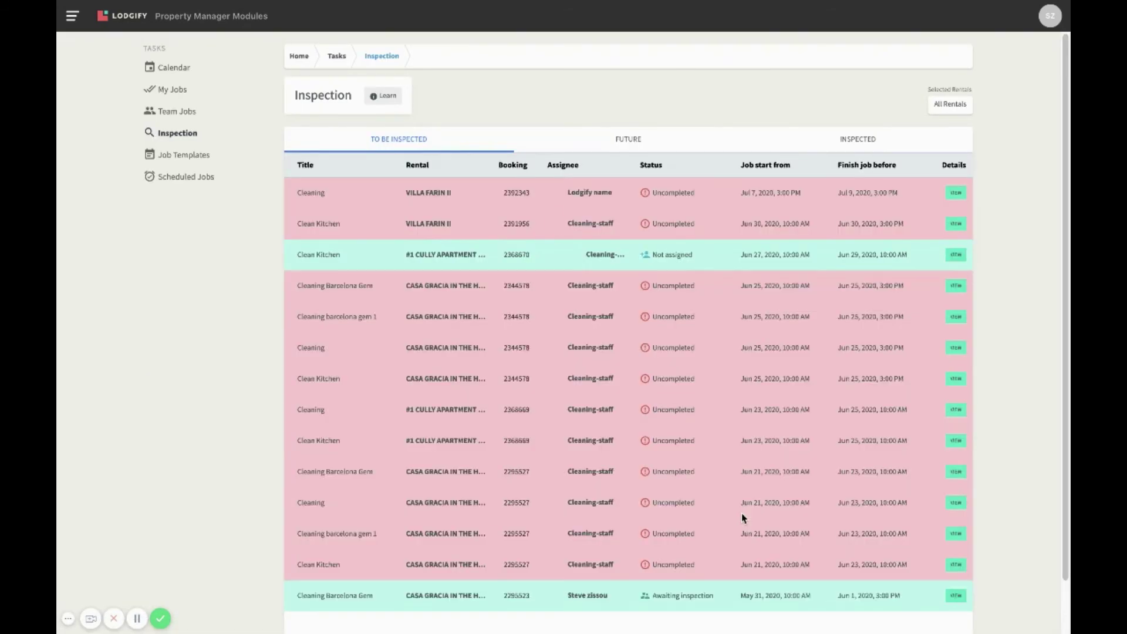
# Check the Inspected tab and look over the inspected Clean Kitchen job
pyautogui.click(901, 141)
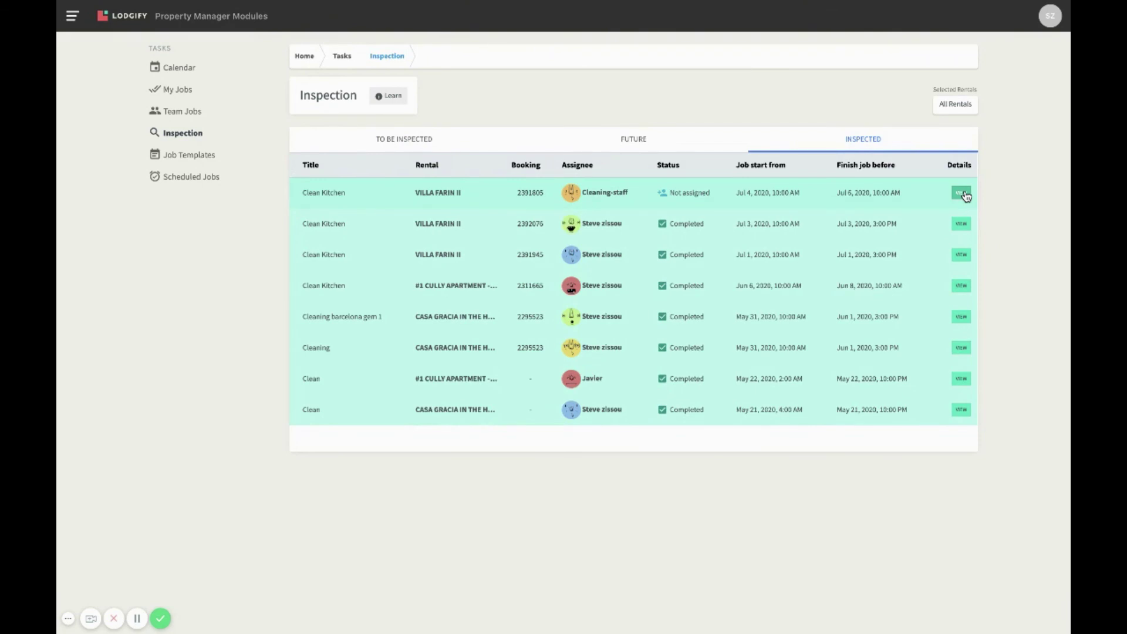
pyautogui.click(962, 194)
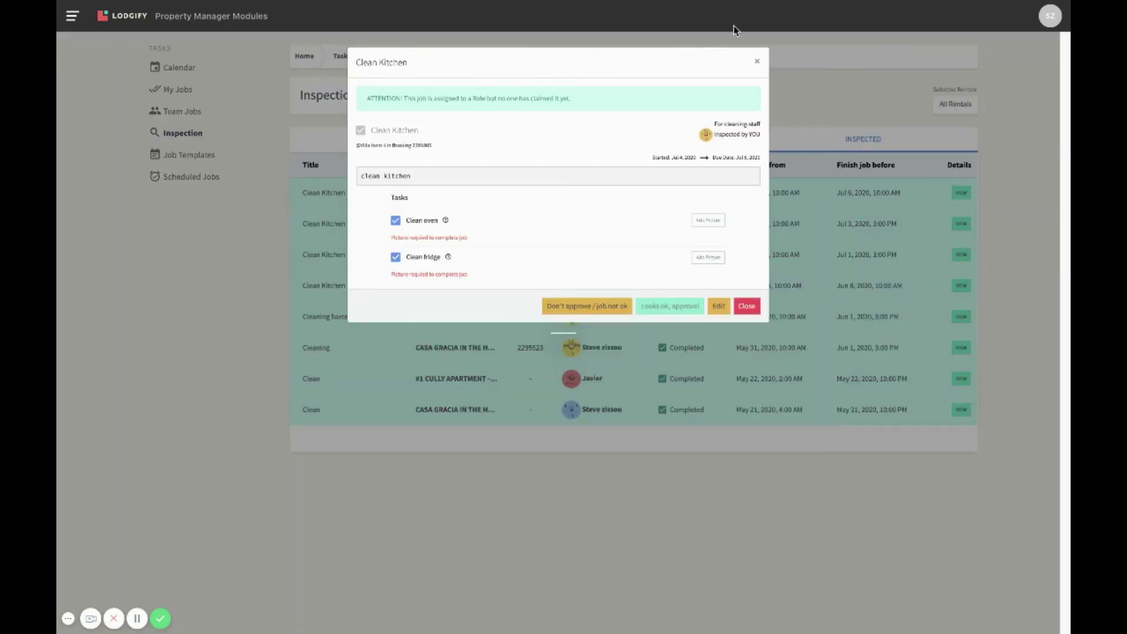
pyautogui.click(759, 63)
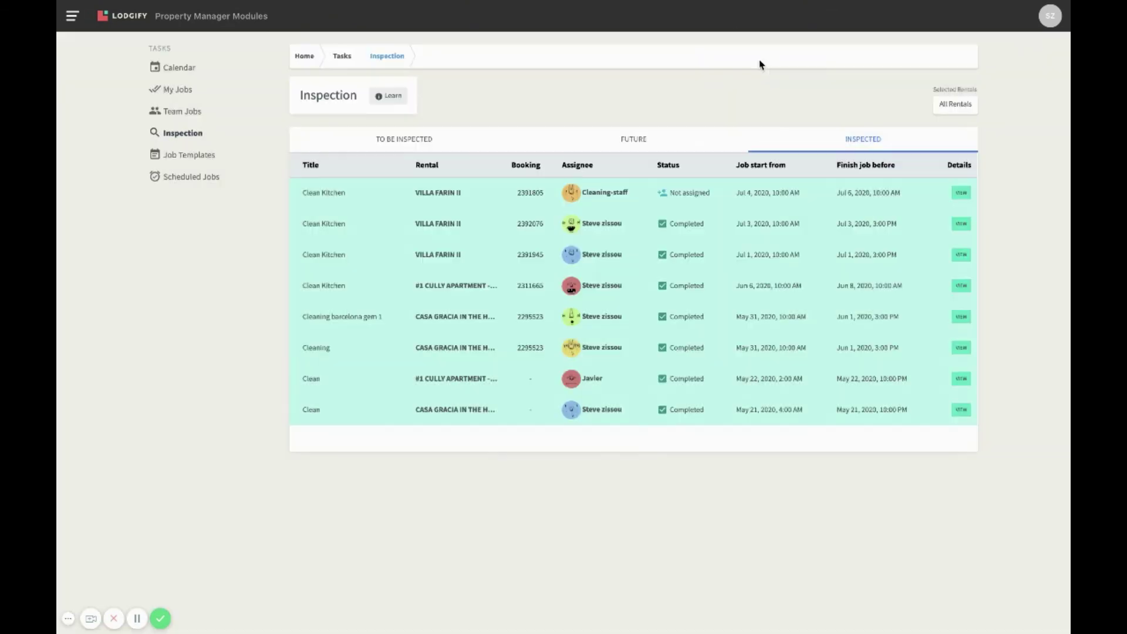
# Open the past-due Cleaning Barcelona Gem job from To Be Inspected and select its inspection notice
pyautogui.click(475, 144)
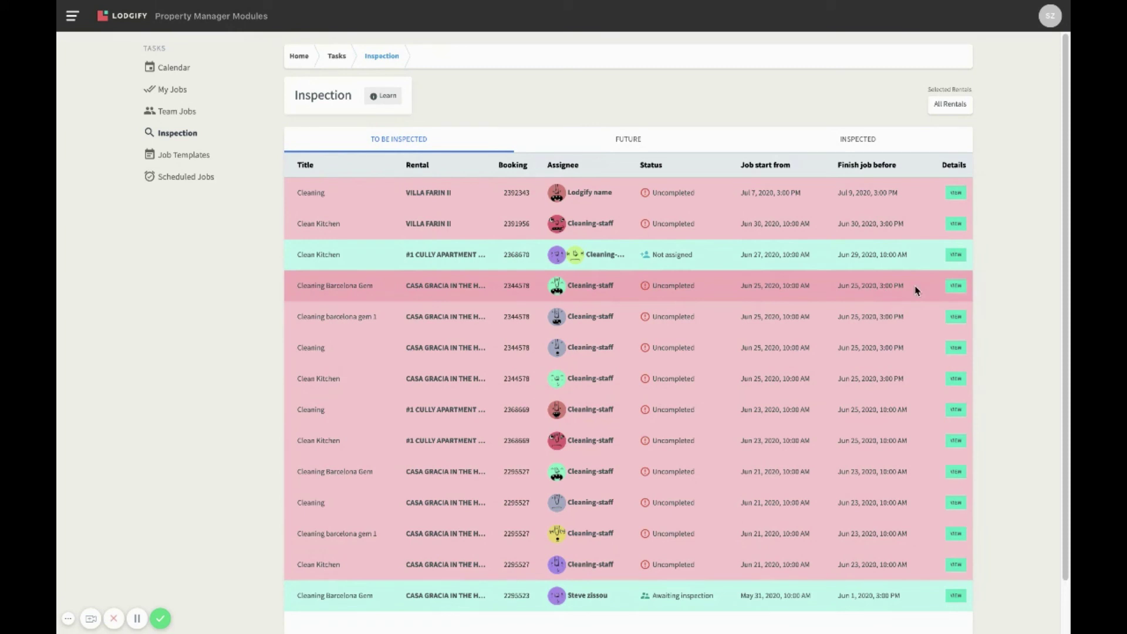
pyautogui.click(953, 288)
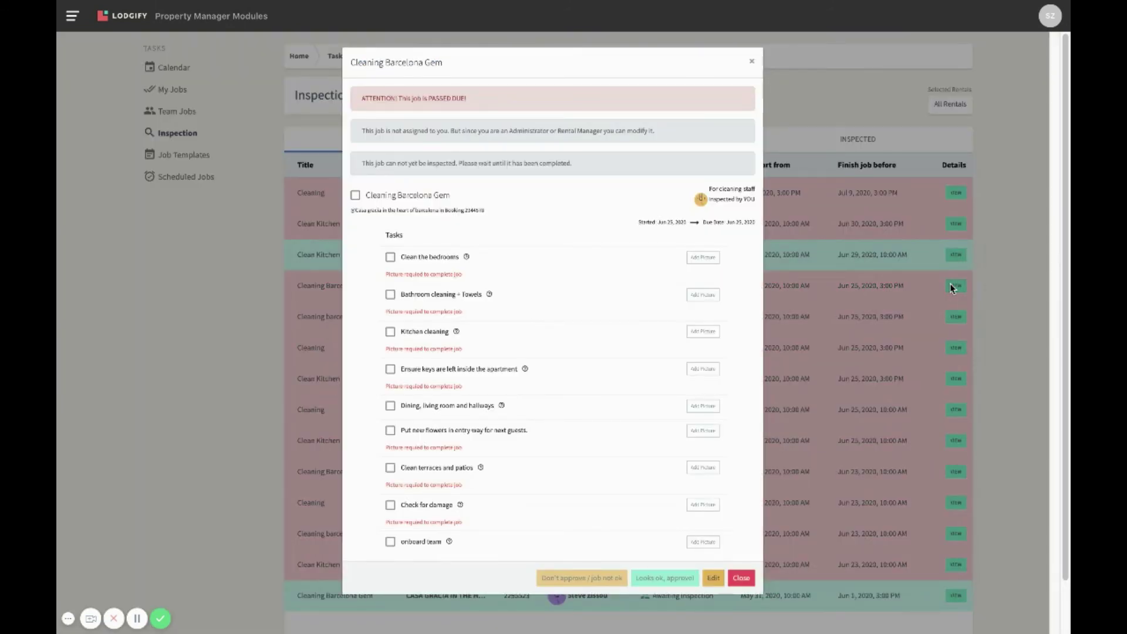
pyautogui.tripleClick(598, 163)
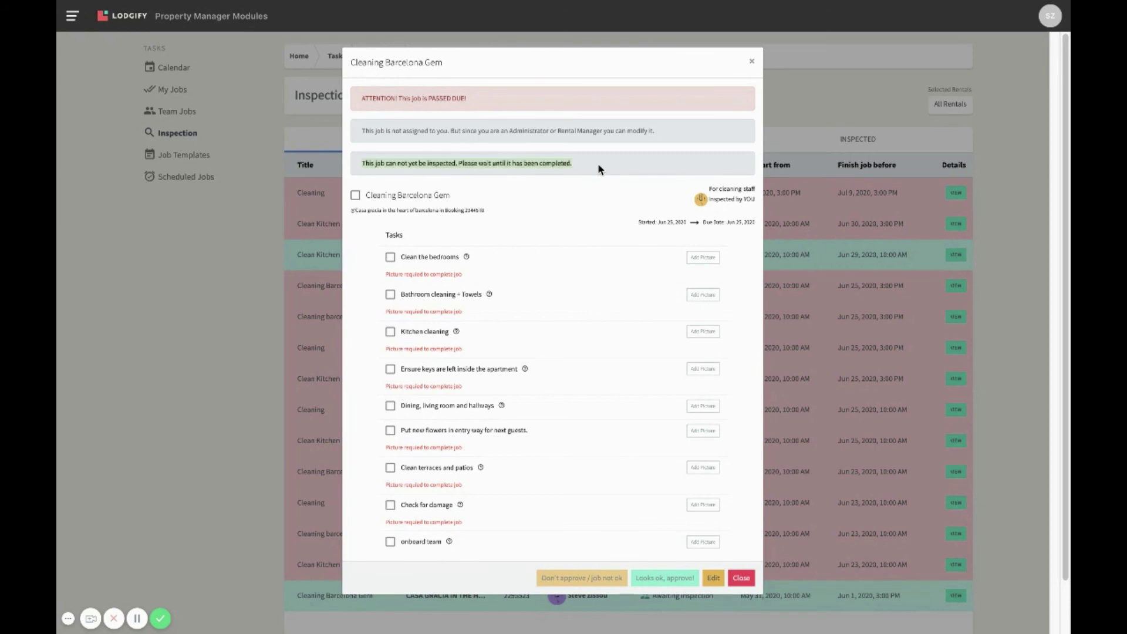